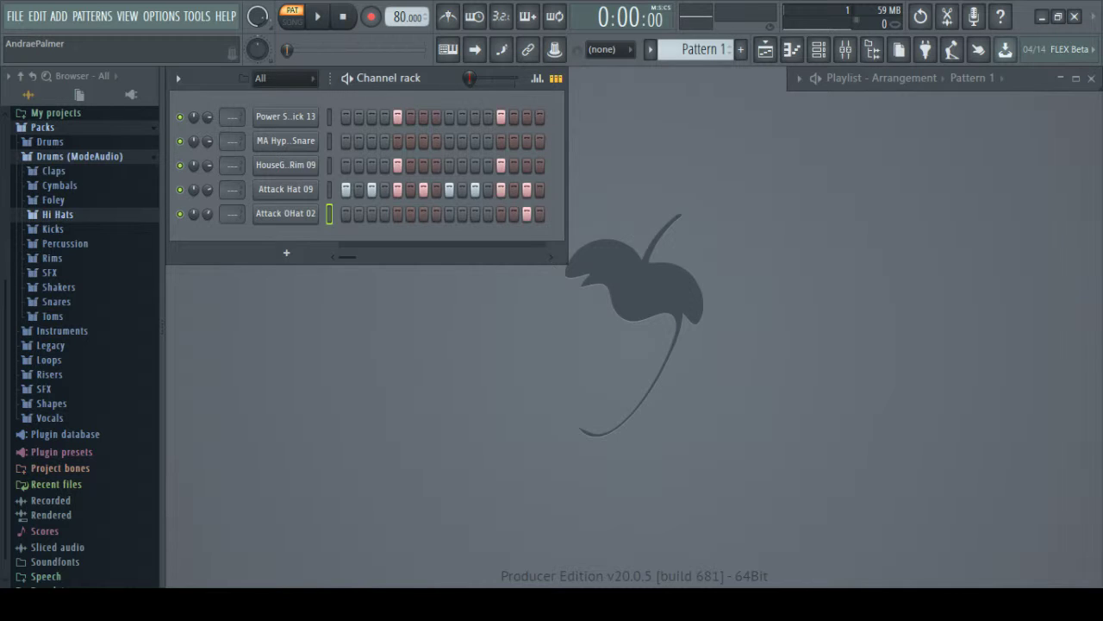
# Step: Play back the drum pattern and stop it after listening
pyautogui.click(317, 18)
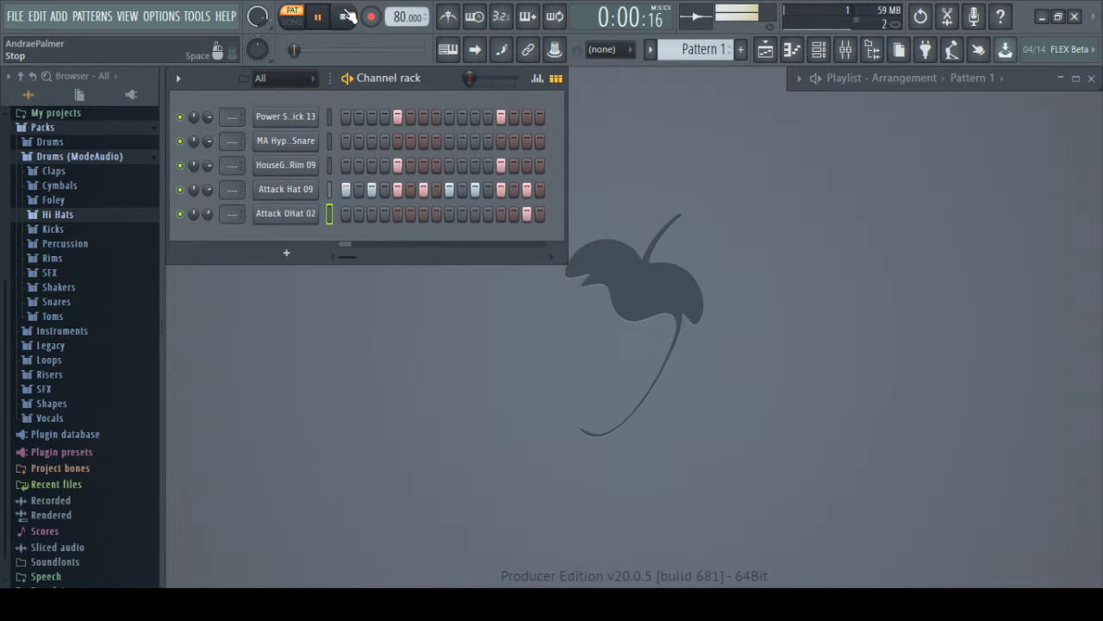
pyautogui.moveTo(207, 214); pyautogui.dragTo(206, 221)
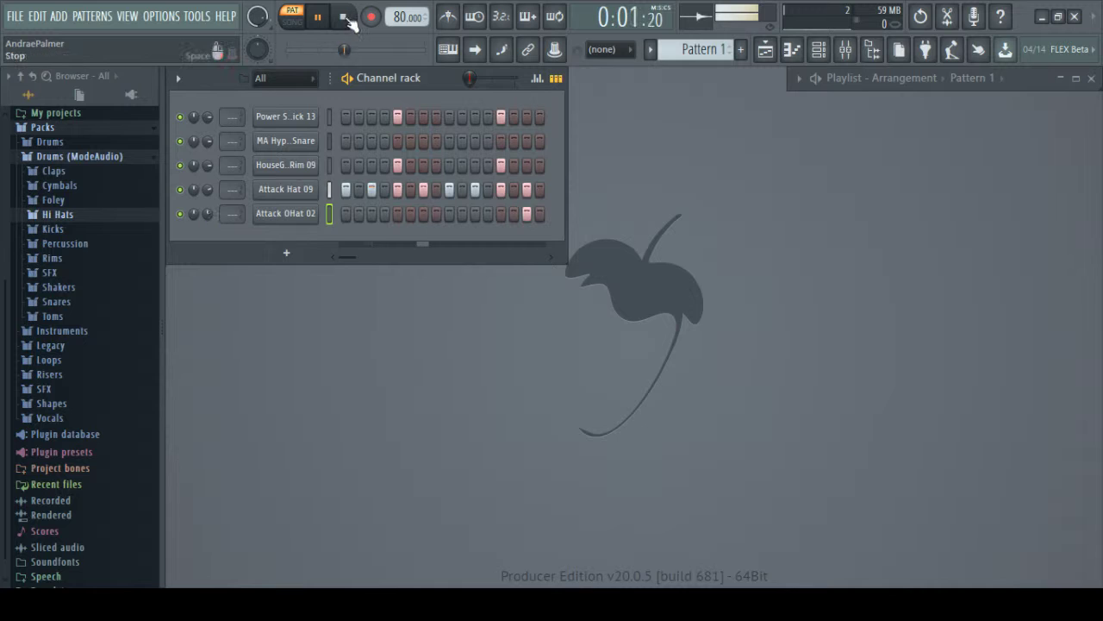
pyautogui.press('space')
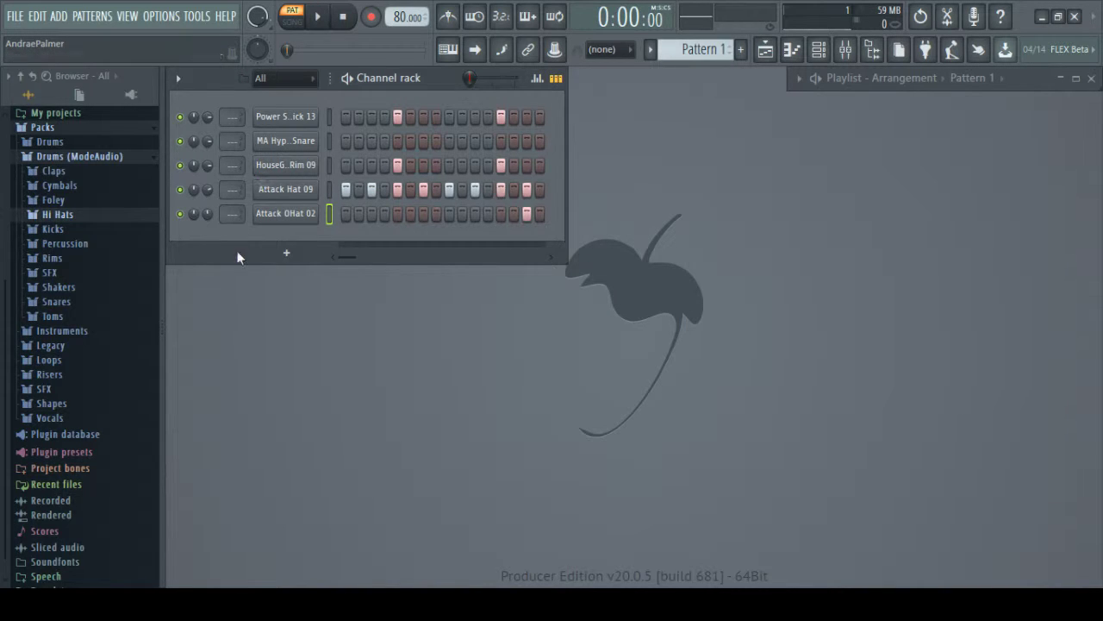
# Step: Add an FL Slayer channel, load its BASS Fretless preset and move the plugin window clear of the channel rack
pyautogui.click(288, 254)
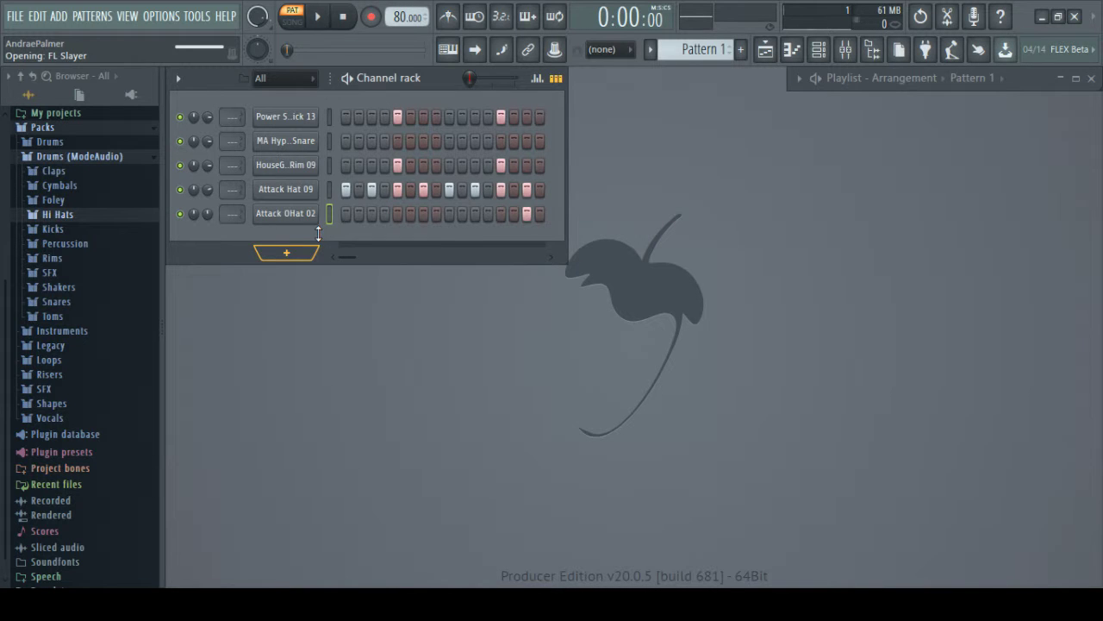
pyautogui.moveTo(332, 142); pyautogui.dragTo(412, 126)
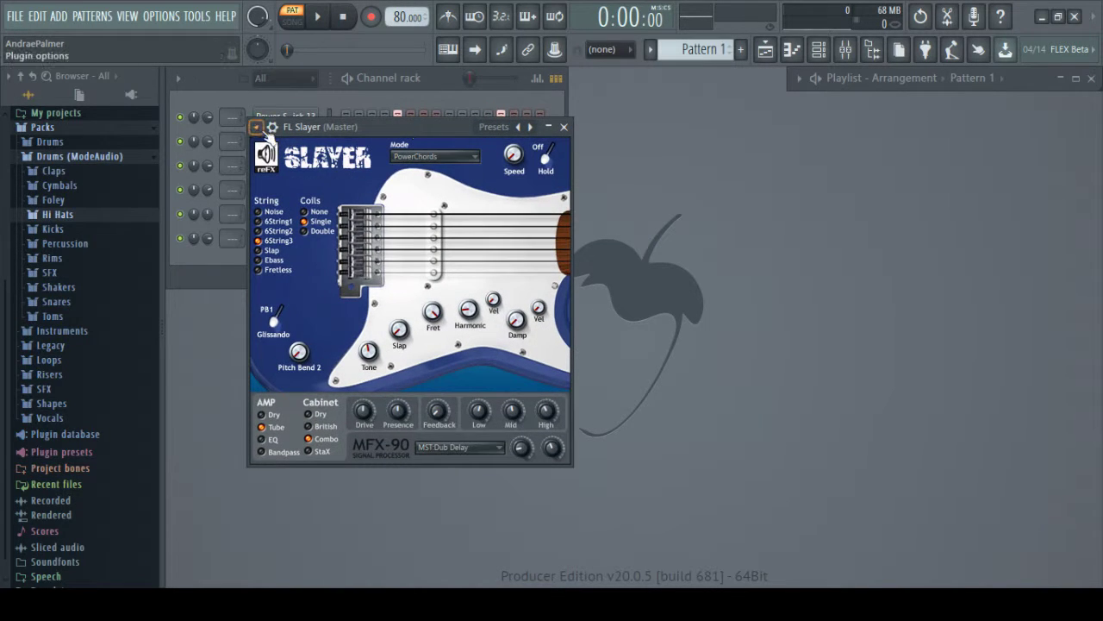
pyautogui.click(530, 130)
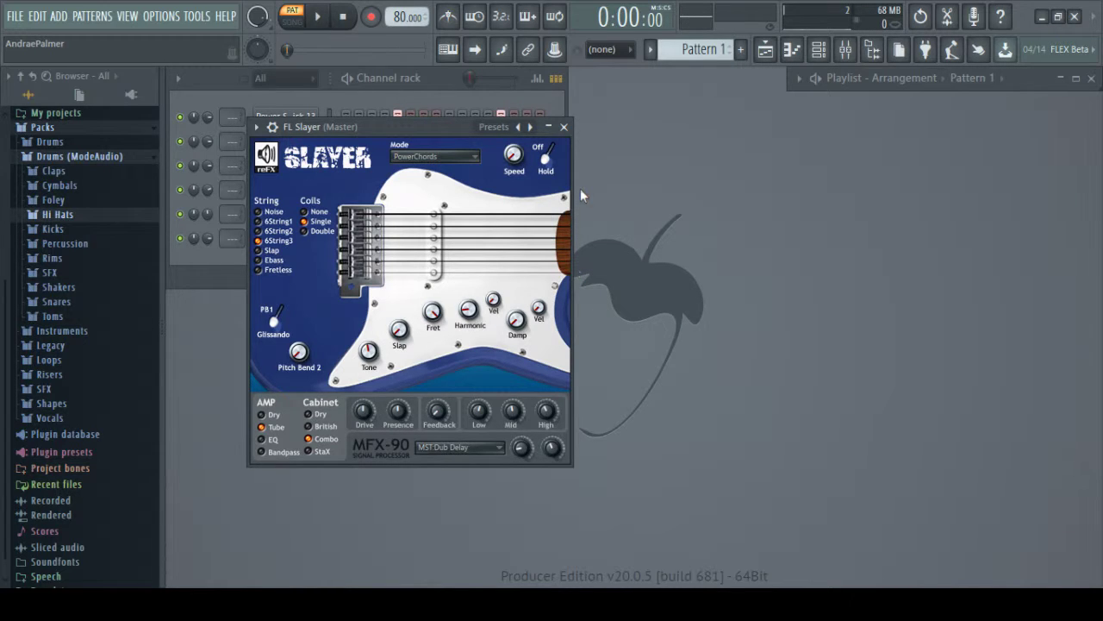
pyautogui.click(531, 126)
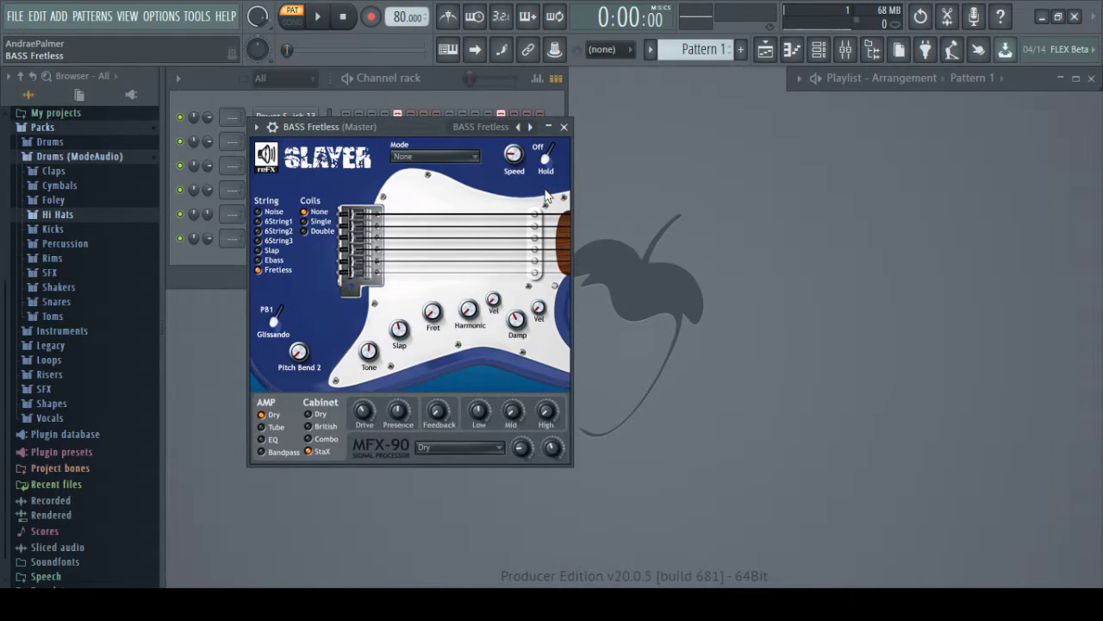
pyautogui.moveTo(412, 121); pyautogui.dragTo(593, 314)
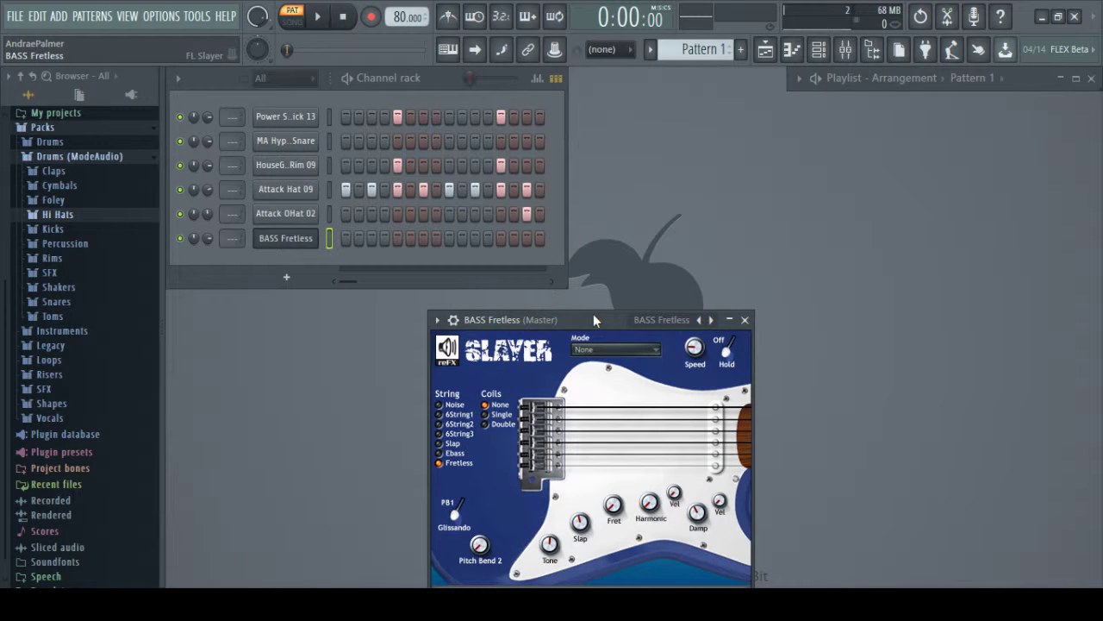
# Step: Create a new pattern named basss and open the piano roll of the BASS Fretless channel
pyautogui.click(741, 51)
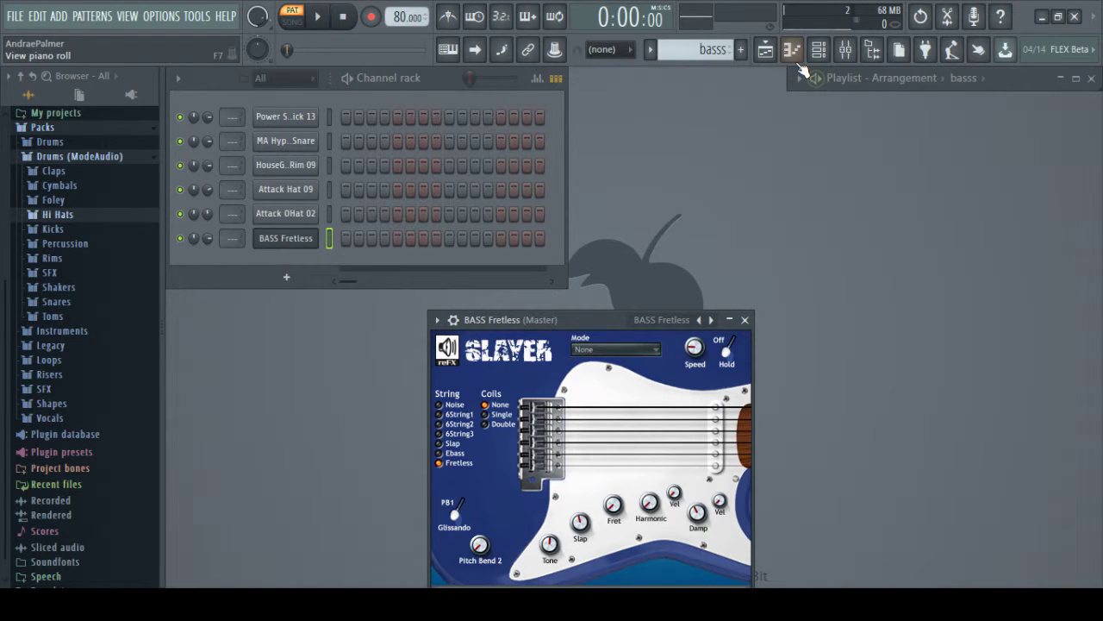
pyautogui.click(795, 55)
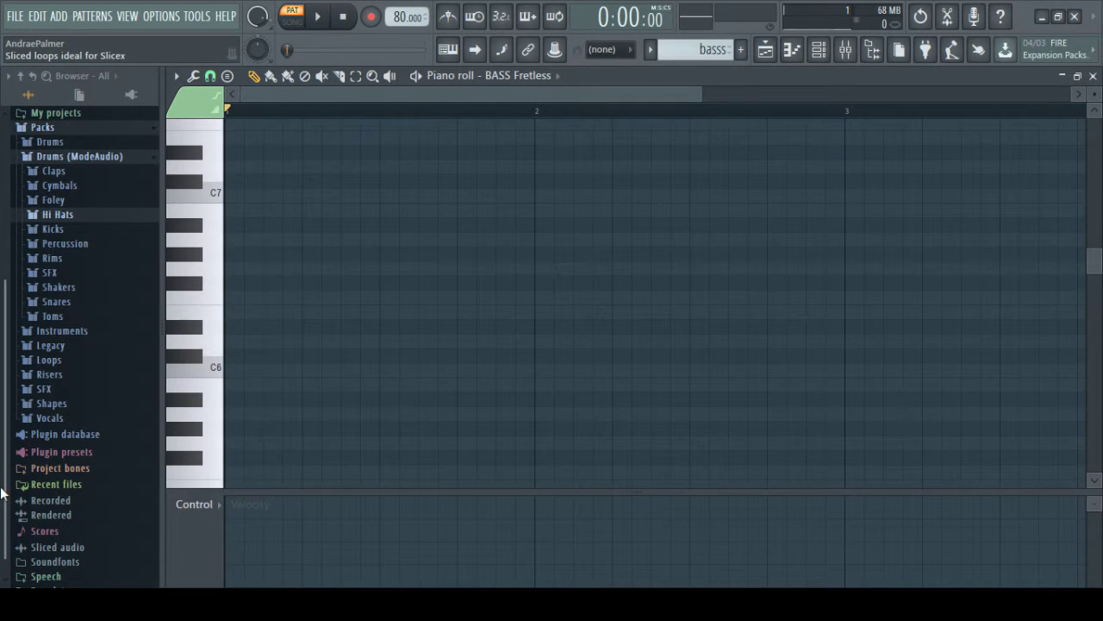
pyautogui.scroll(-4, 461, 345)
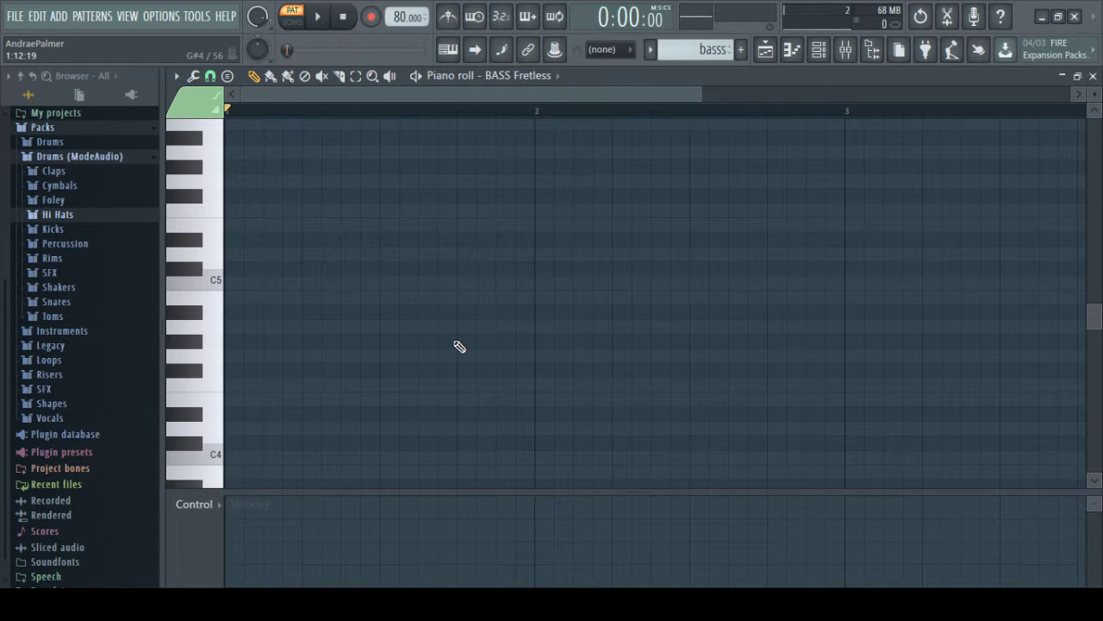
pyautogui.scroll(-3, 494, 339)
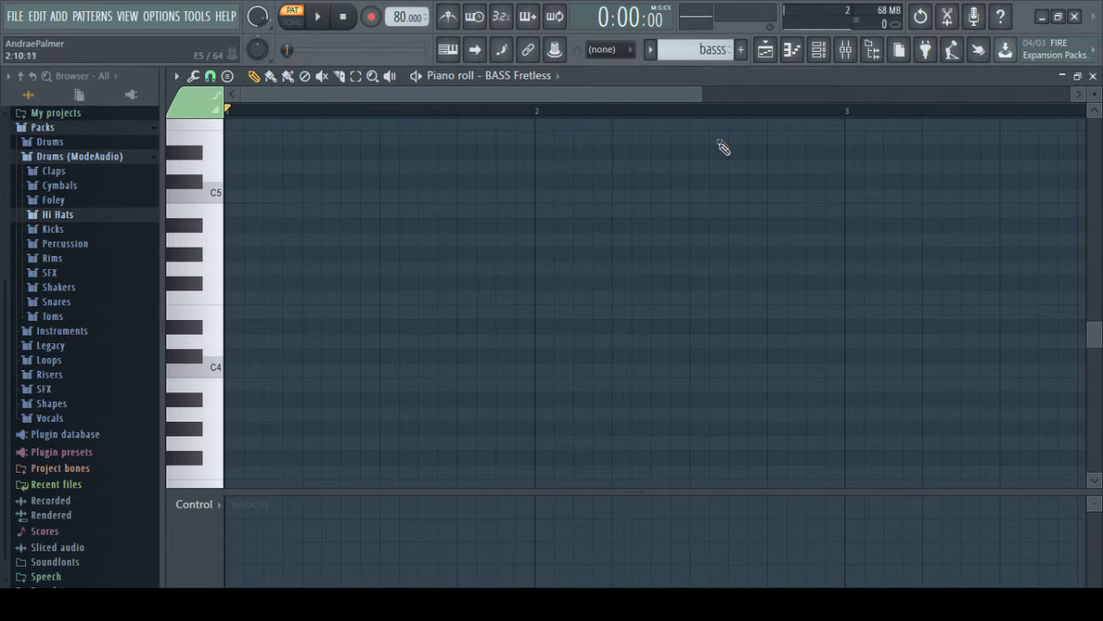
pyautogui.moveTo(691, 89); pyautogui.dragTo(877, 102)
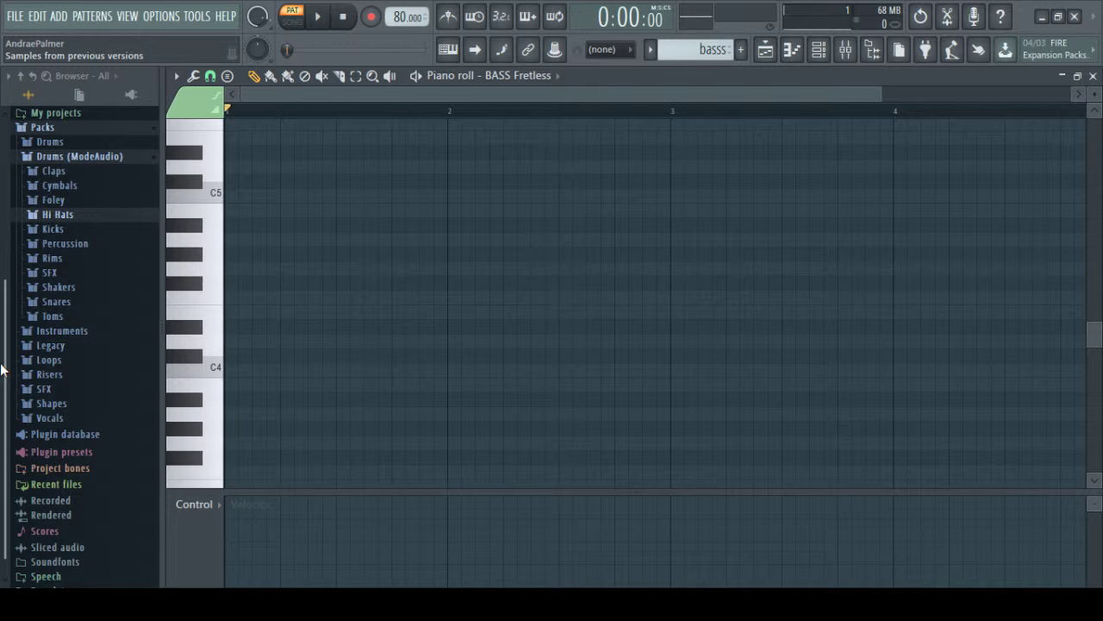
# Step: Place four two-step C4 notes in bar 1, one at the start of each beat
pyautogui.click(214, 366)
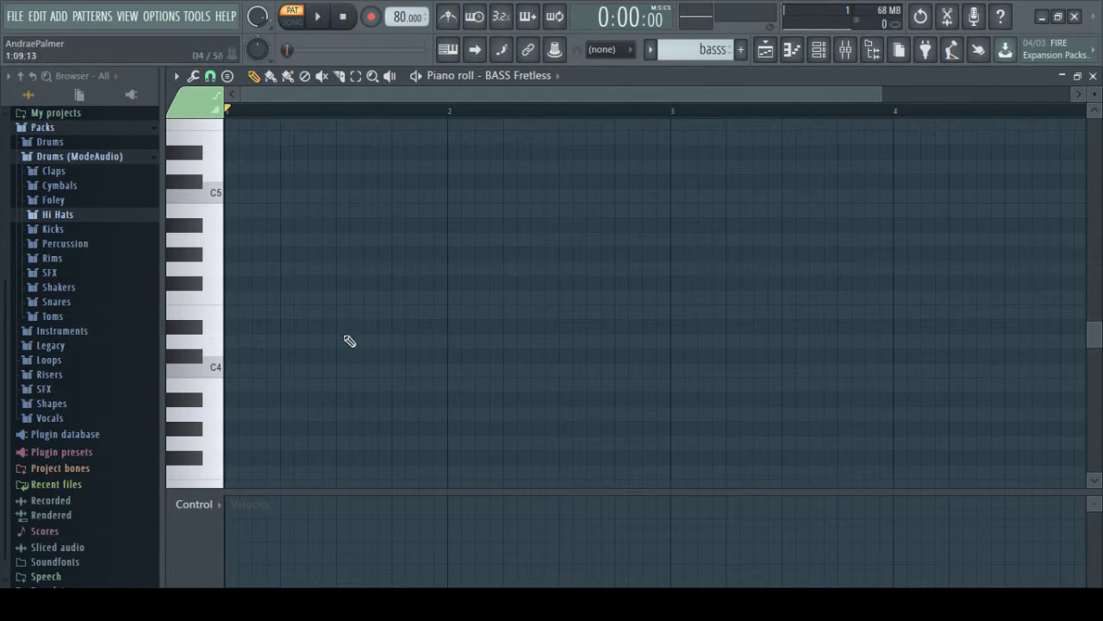
pyautogui.click(260, 371)
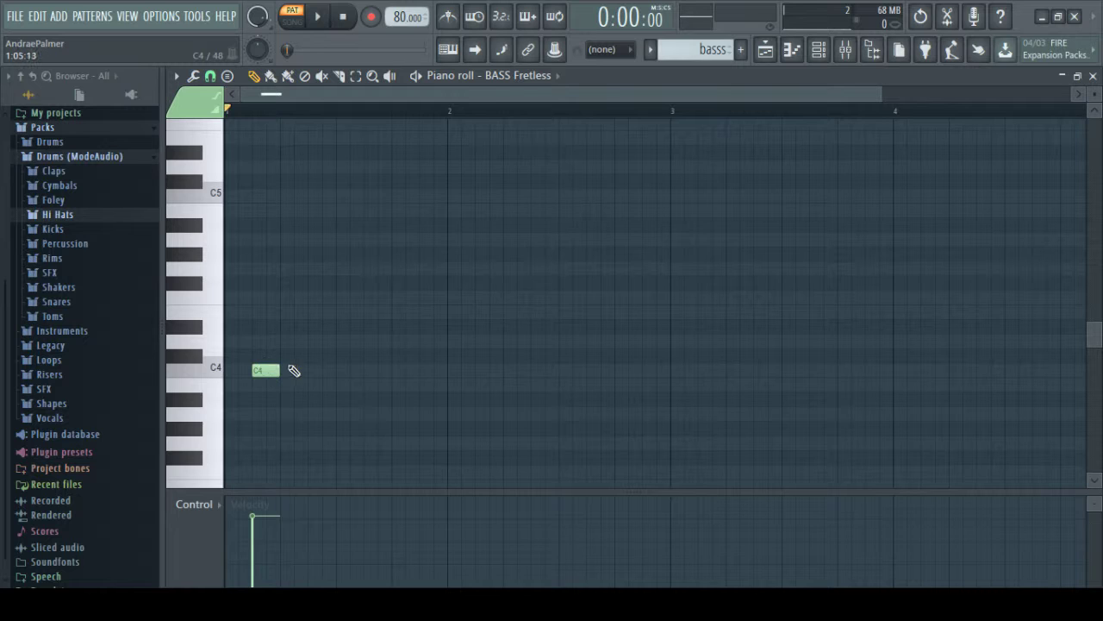
pyautogui.moveTo(883, 95); pyautogui.dragTo(506, 137)
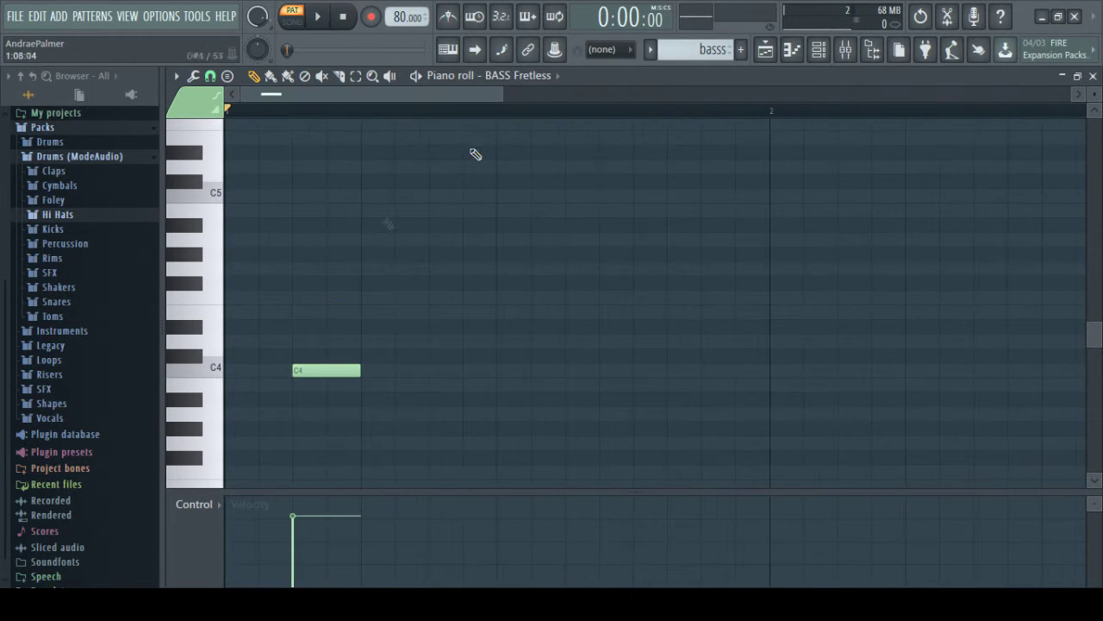
pyautogui.moveTo(294, 375); pyautogui.dragTo(280, 368)
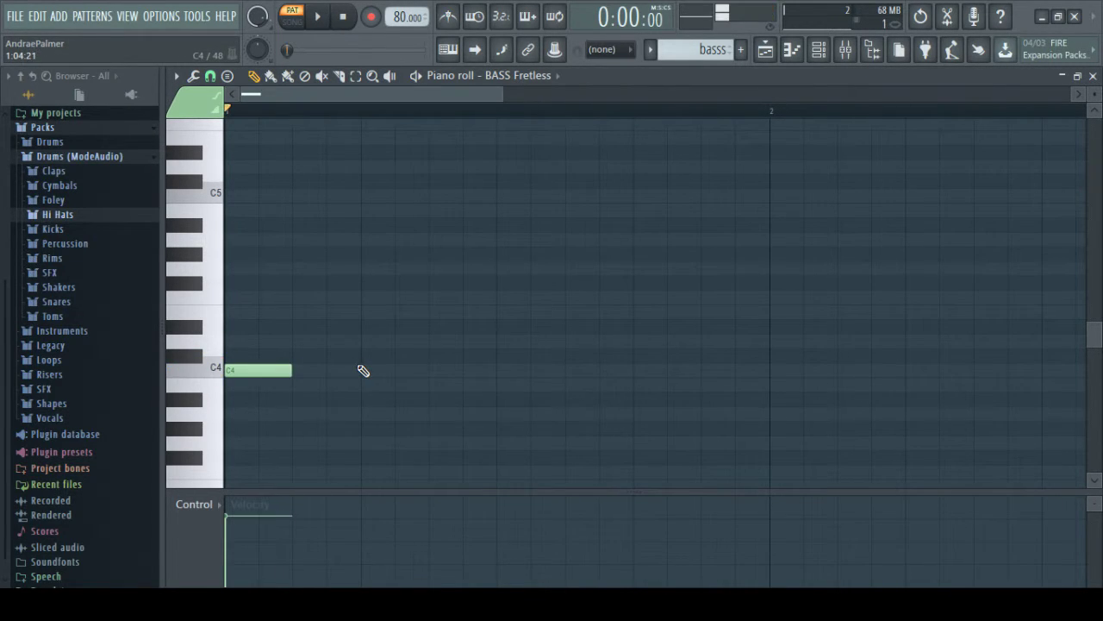
pyautogui.click(362, 370)
pyautogui.moveTo(515, 360); pyautogui.dragTo(520, 379)
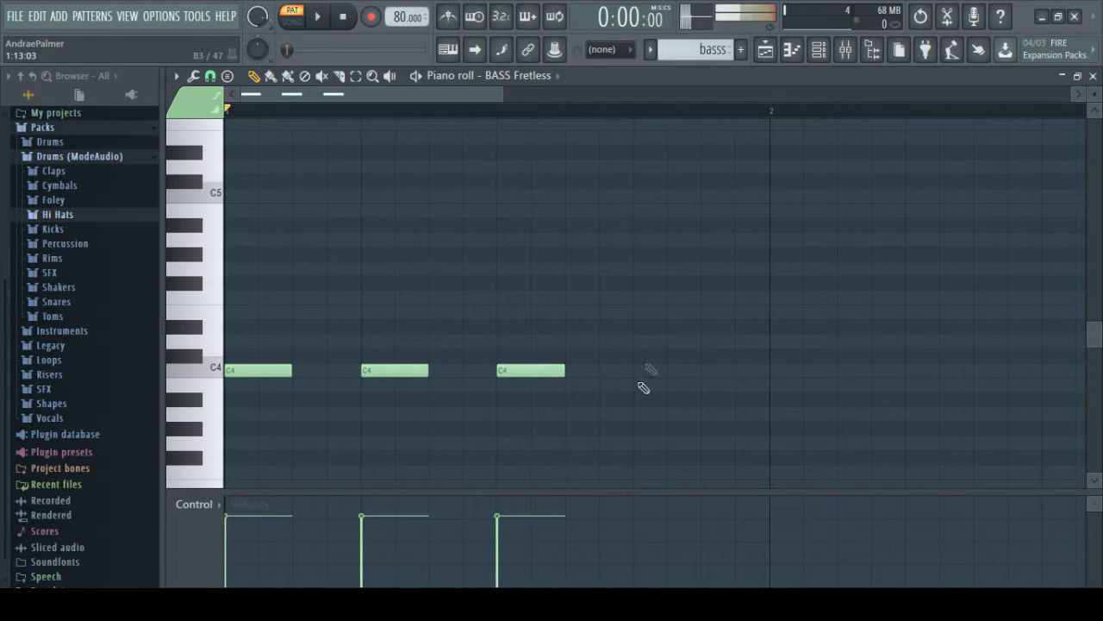
pyautogui.click(646, 356)
pyautogui.click(647, 371)
pyautogui.rightClick(651, 356)
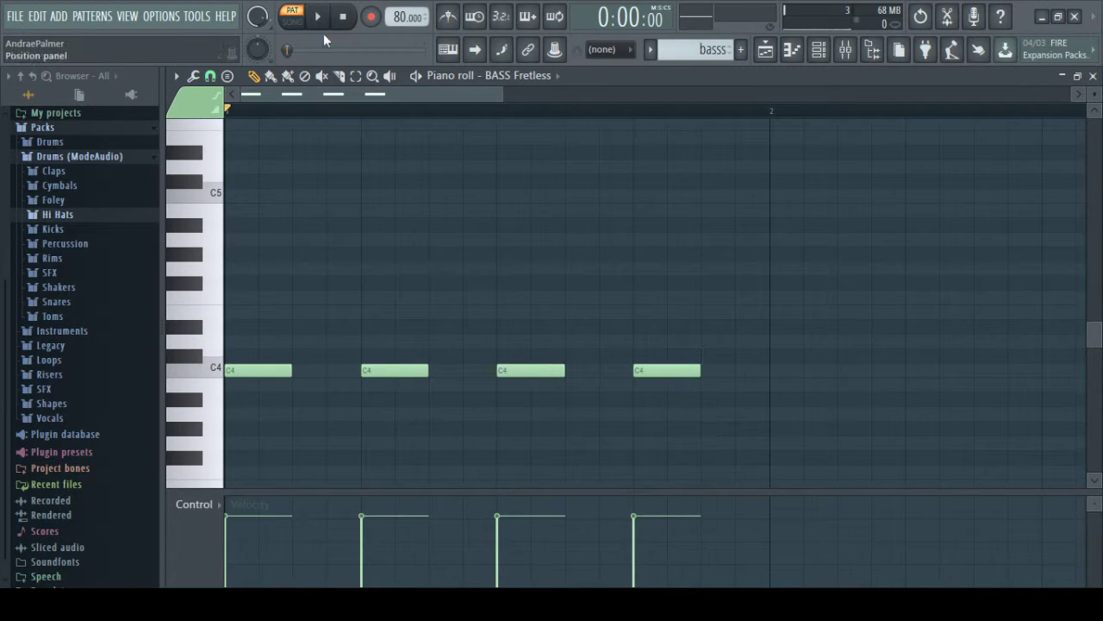
# Step: Play back the four-note bass pattern and stop it
pyautogui.click(318, 17)
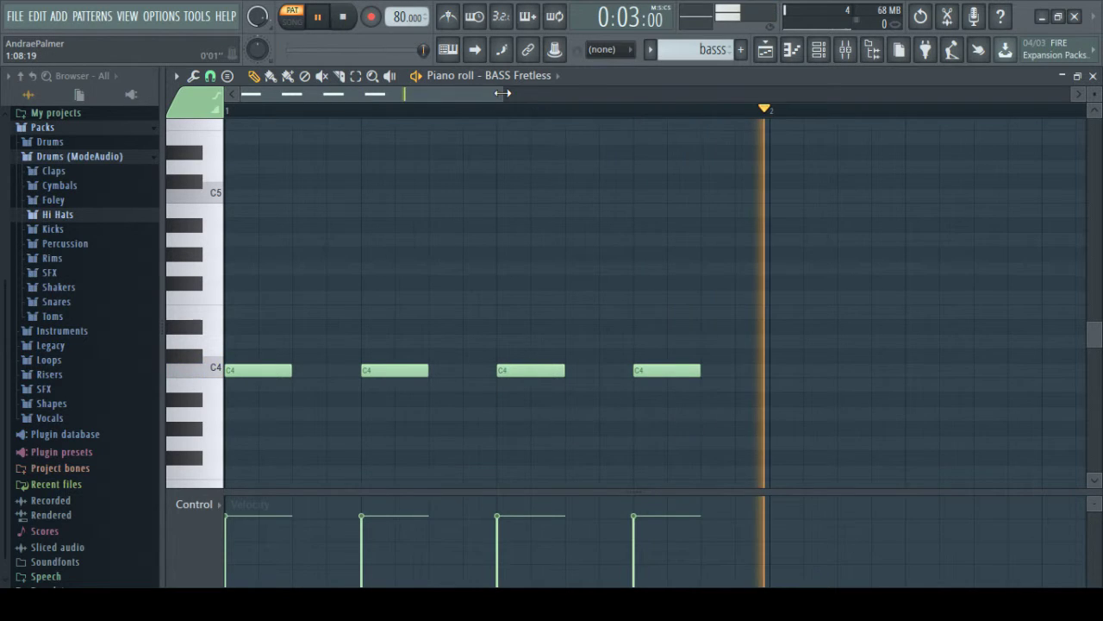
pyautogui.moveTo(500, 94); pyautogui.dragTo(600, 98)
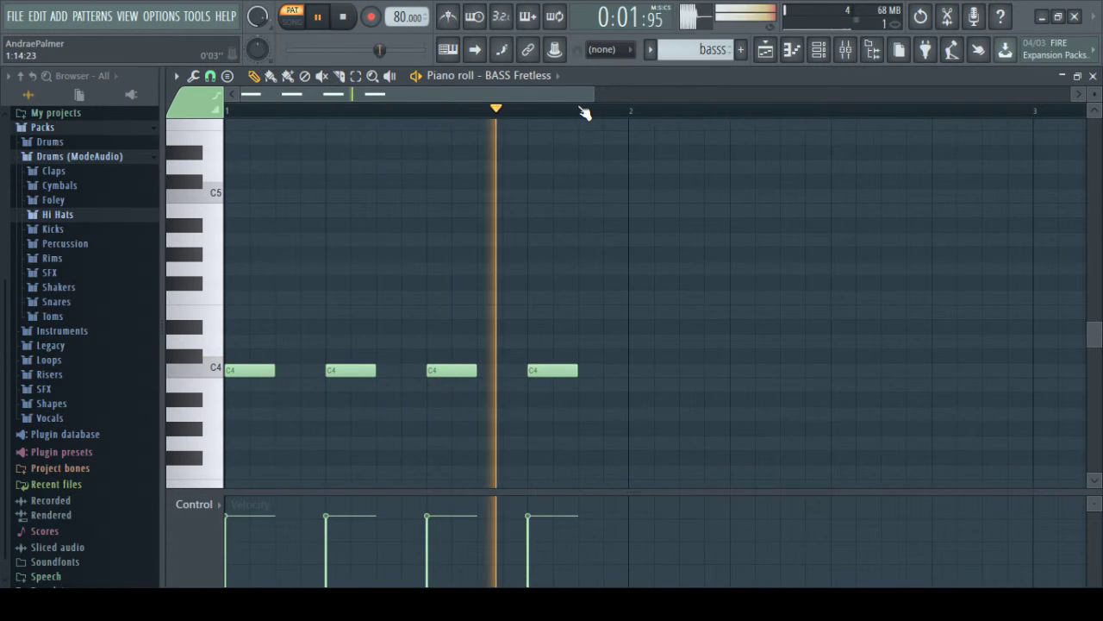
pyautogui.press('space')
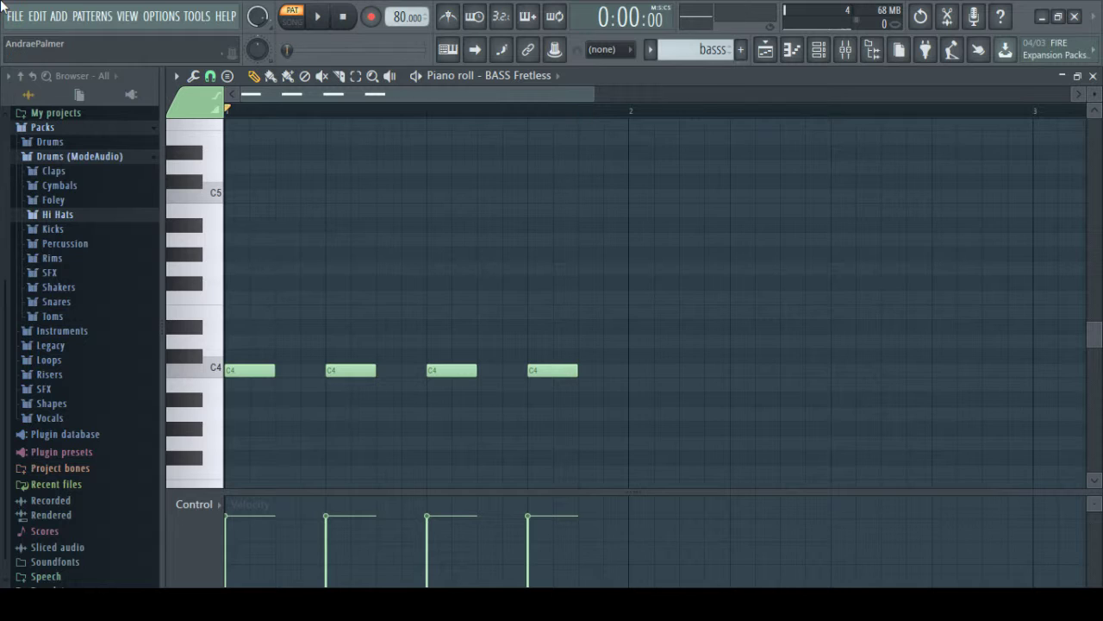
# Step: Replace the C4 notes on beats 1 to 3 with two consecutive one-step C4 notes starting on beat 2, and audition the pattern
pyautogui.rightClick(349, 370)
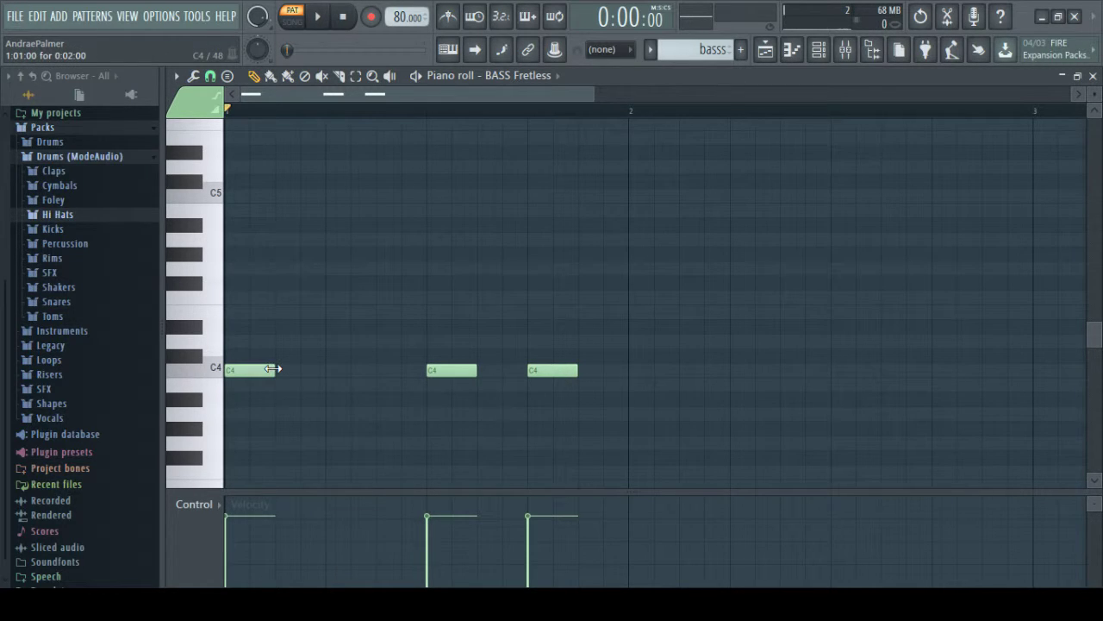
pyautogui.rightClick(273, 369)
pyautogui.click(333, 373)
pyautogui.click(359, 370)
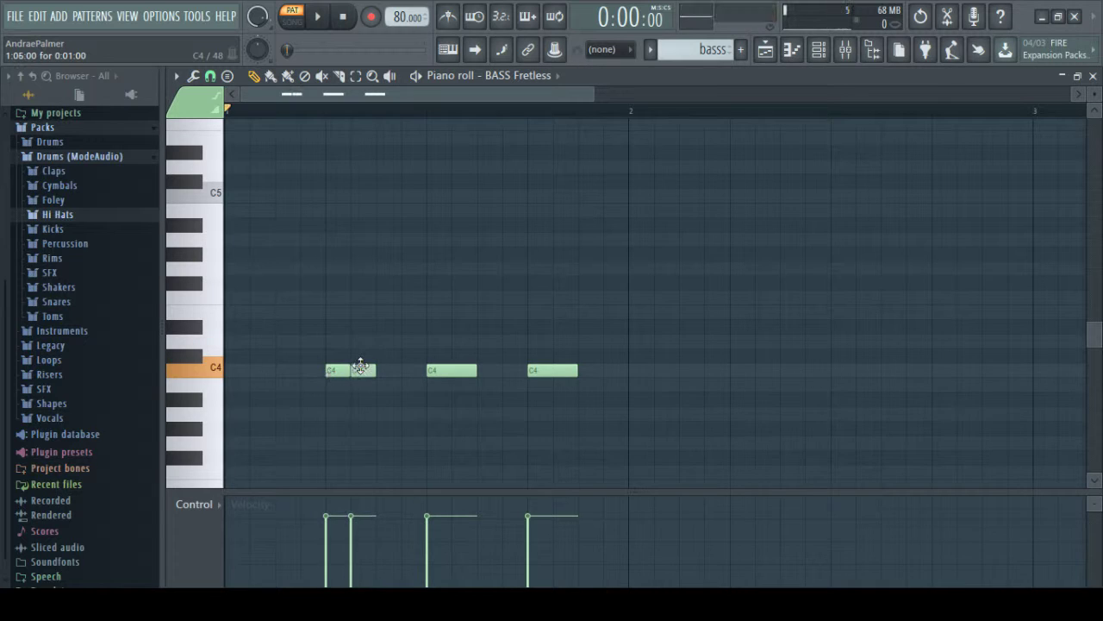
pyautogui.rightClick(439, 368)
pyautogui.press('space')
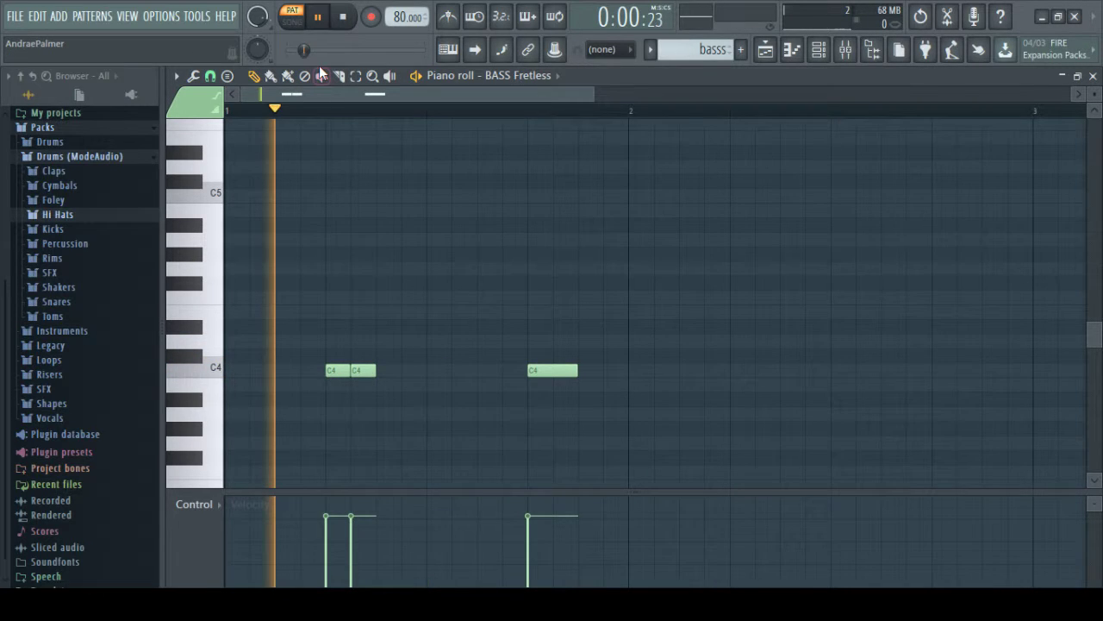
pyautogui.press('space')
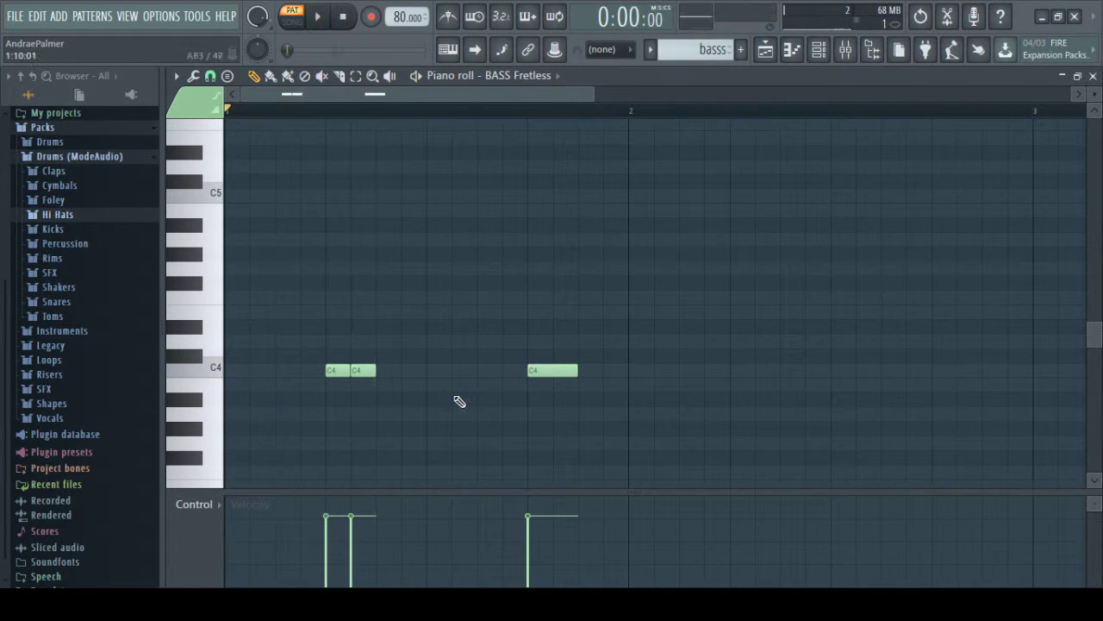
# Step: Add a one-step G3 note just before the C4 pair and a third one-step C4 note directly after it
pyautogui.click(307, 441)
pyautogui.press('space')
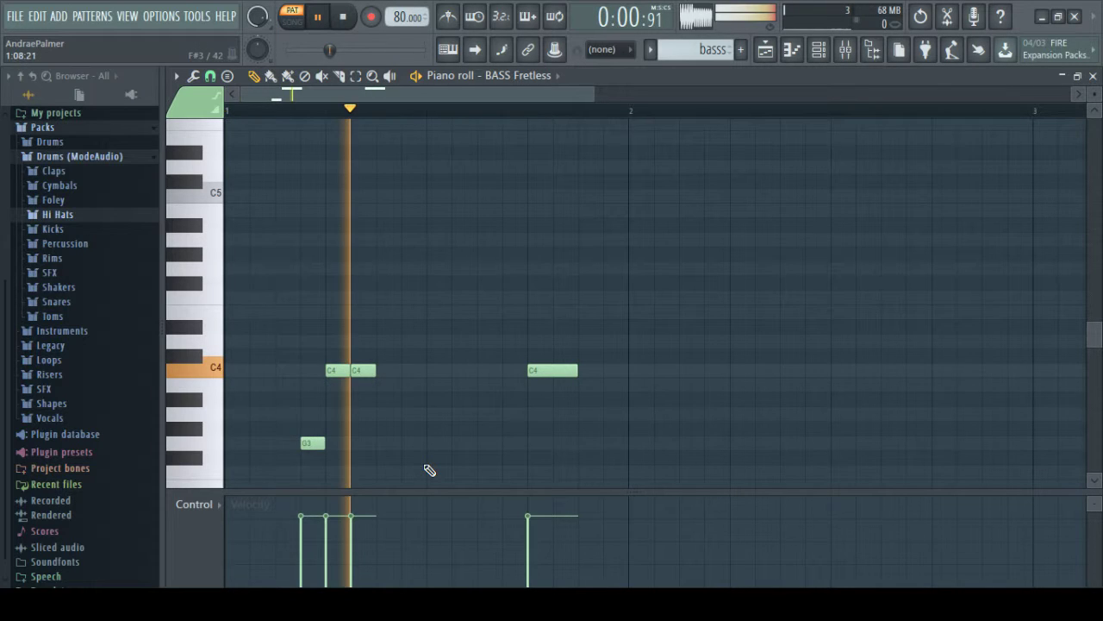
pyautogui.press('space')
pyautogui.click(388, 370)
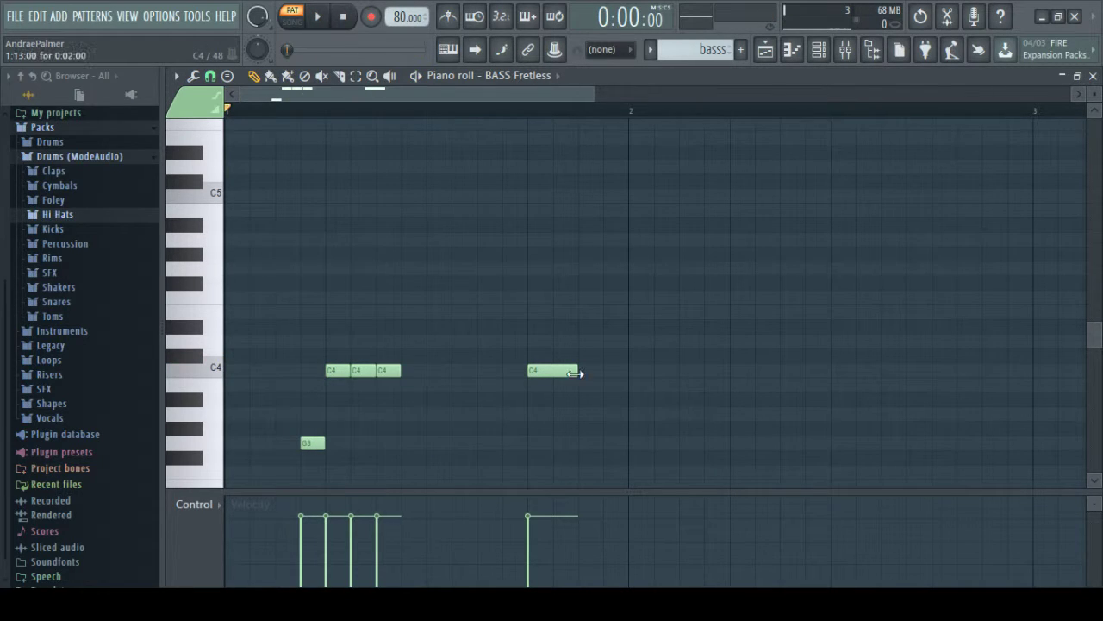
# Step: Delete the two-step C4 note on beat 4 and duplicate the four-note figure so the copy's G3 starts on beat 4
pyautogui.rightClick(569, 371)
pyautogui.press('space')
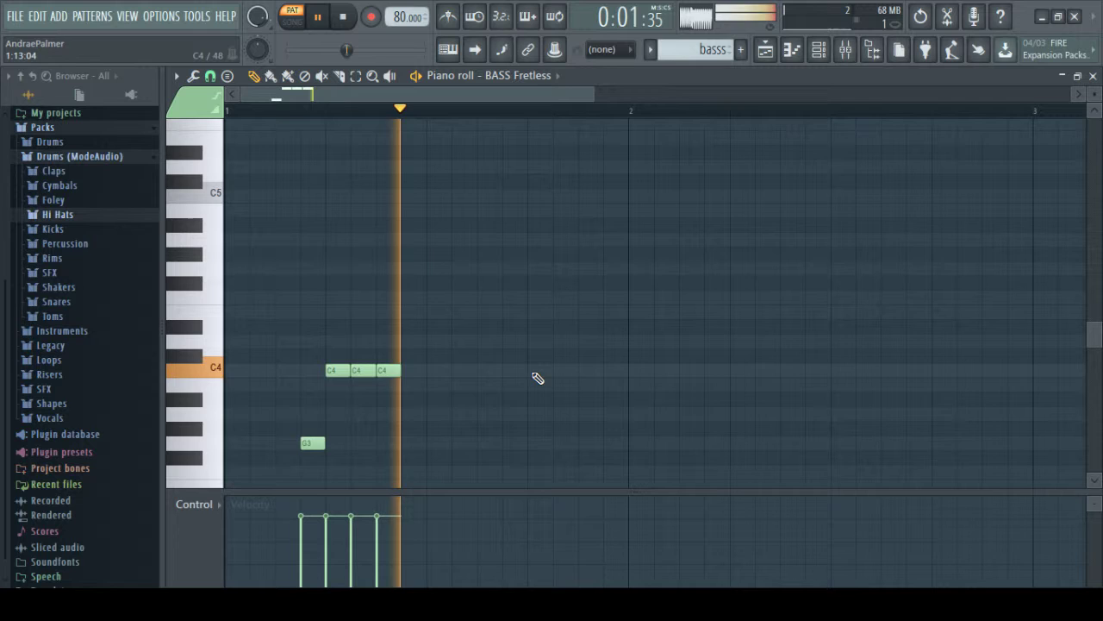
pyautogui.press('space')
pyautogui.moveTo(430, 352); pyautogui.dragTo(537, 441)
pyautogui.press('space')
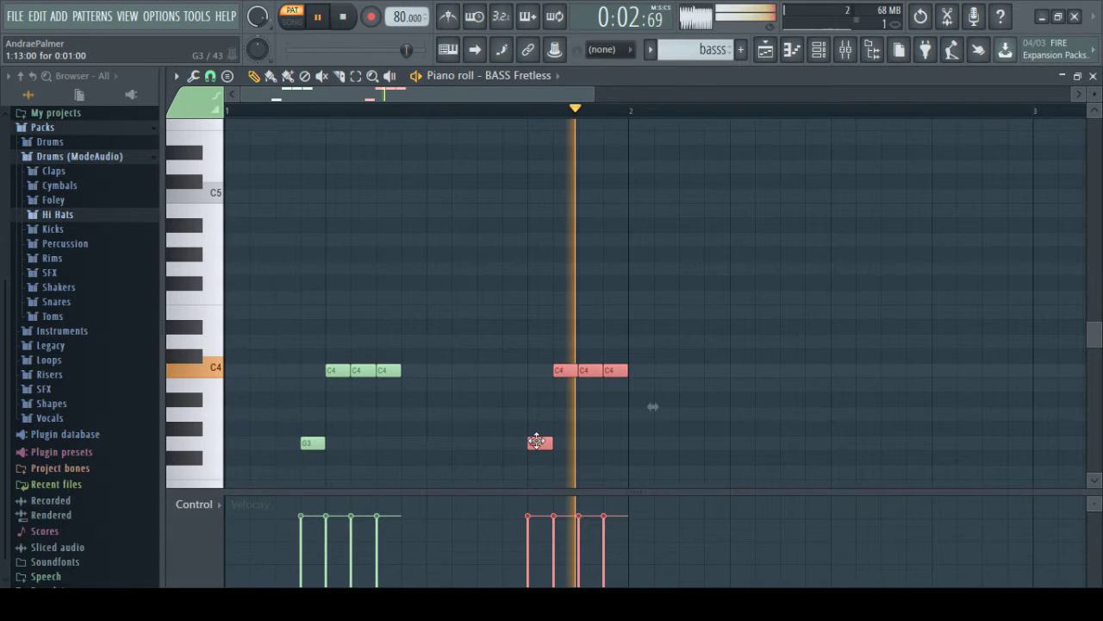
pyautogui.press('space')
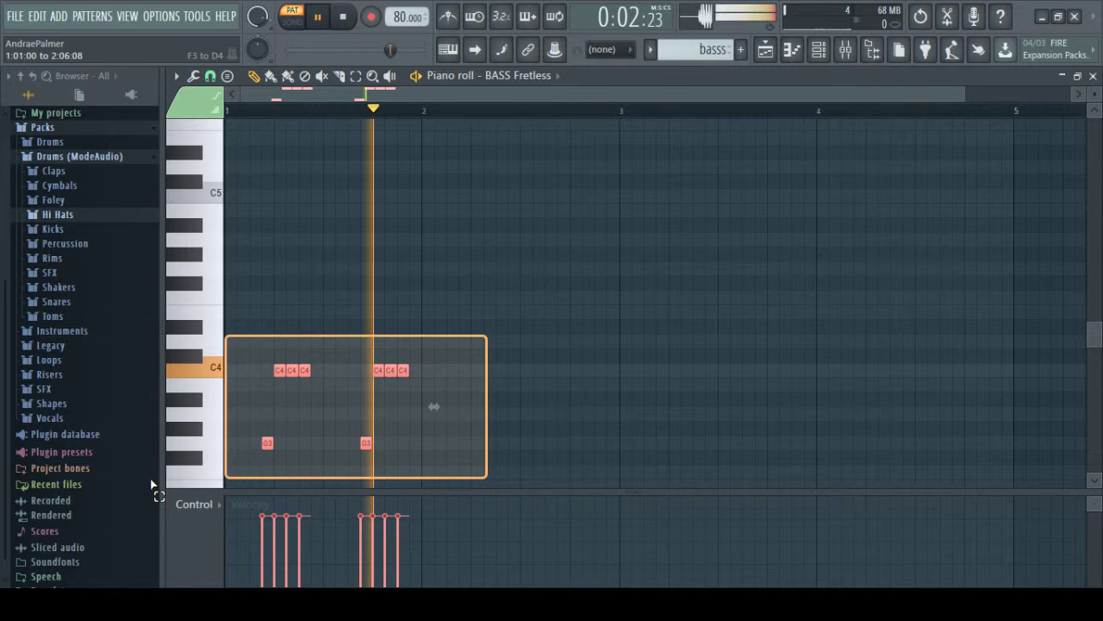
# Step: Duplicate both bass figures after the originals, moving the copy down to C3 and F3 and starting it one step before bar 2
pyautogui.moveTo(266, 443); pyautogui.dragTo(419, 437)
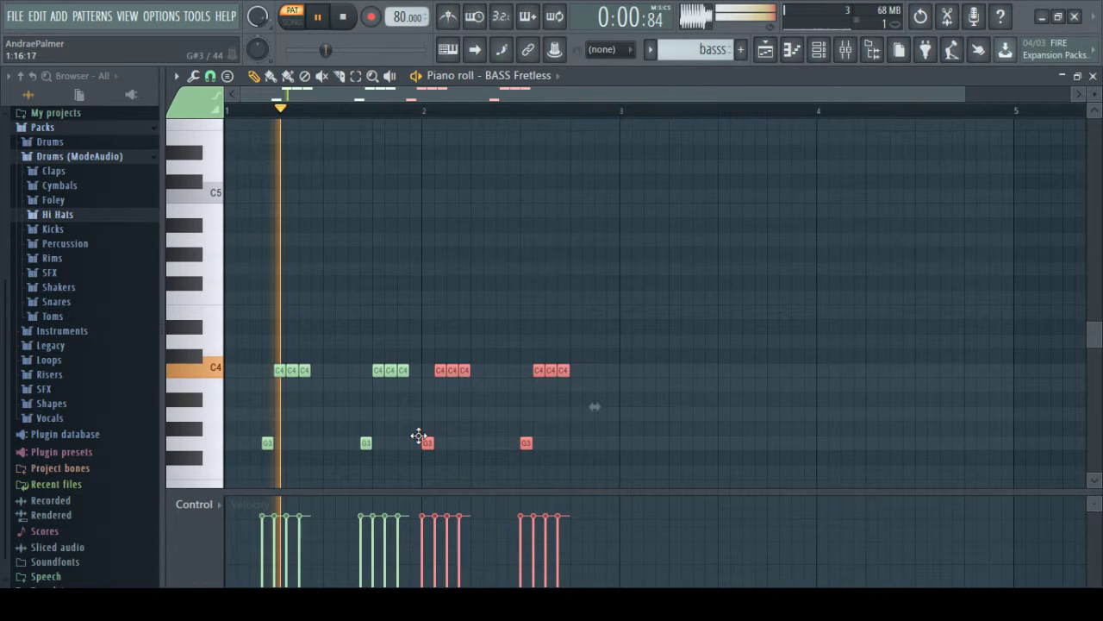
pyautogui.scroll(-3, 454, 443)
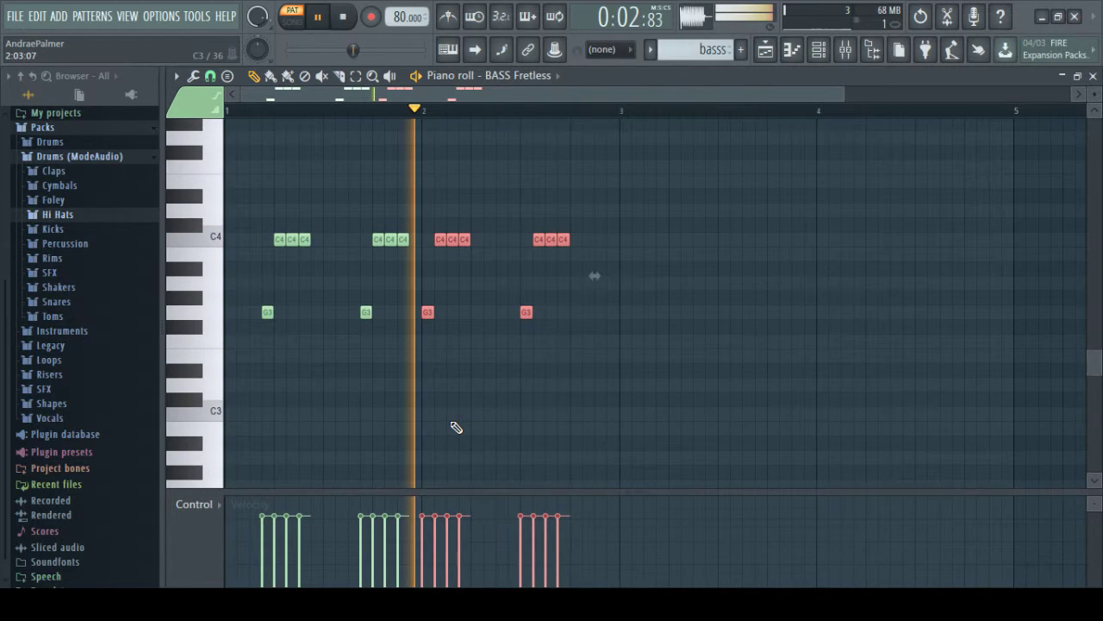
pyautogui.press('space')
pyautogui.moveTo(434, 322); pyautogui.dragTo(421, 408)
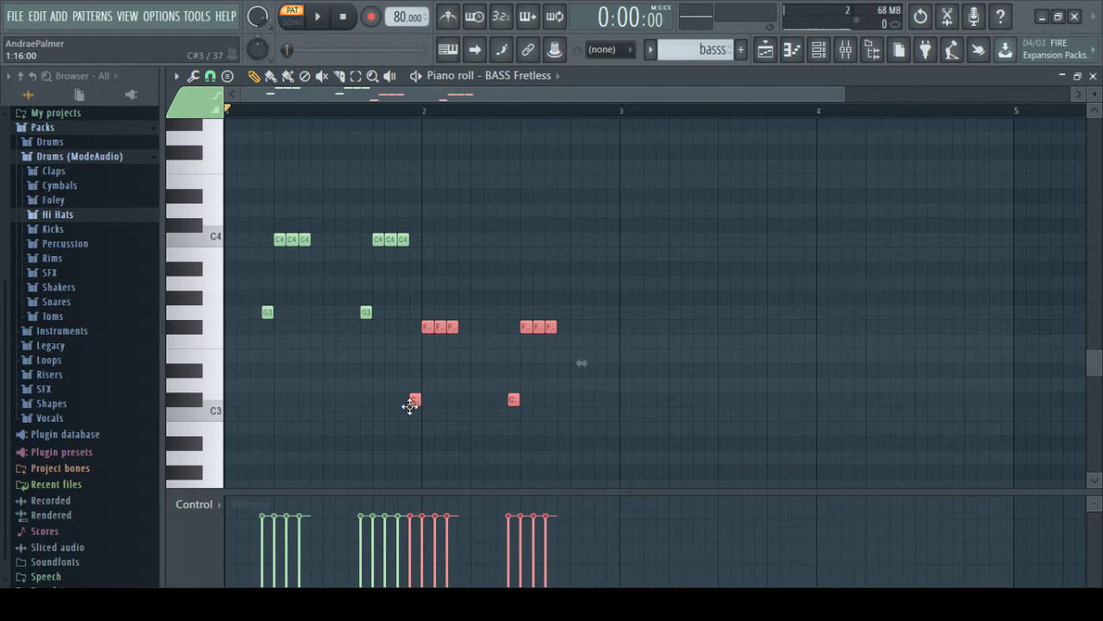
pyautogui.press('space')
pyautogui.moveTo(411, 407); pyautogui.dragTo(418, 413)
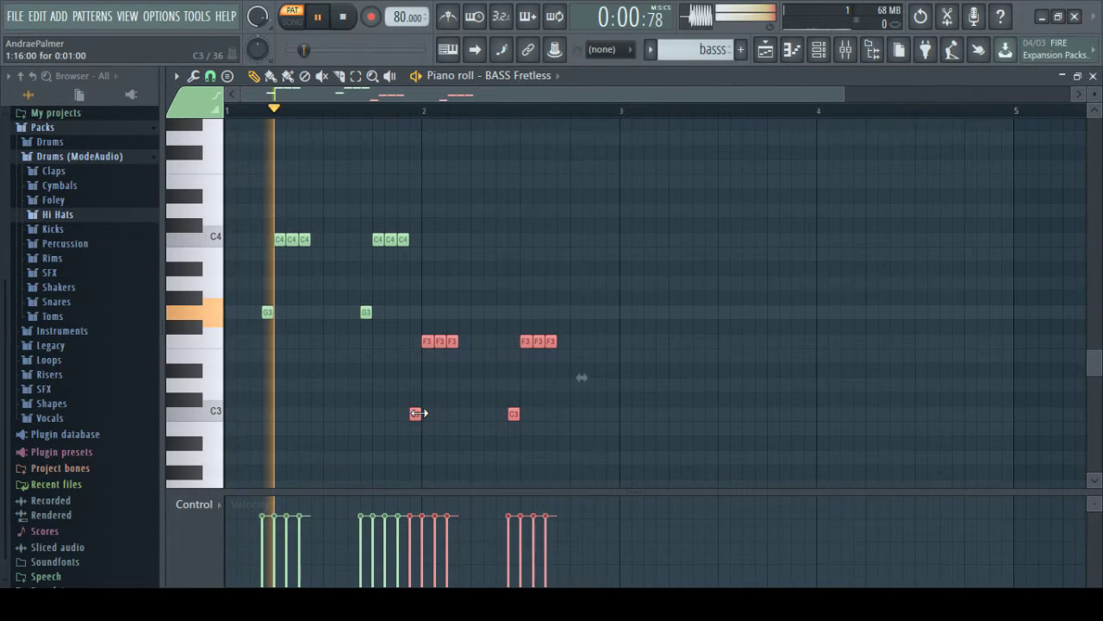
# Step: Shift the C3 and F3 figures four steps later, then duplicate the G3 and C4 figures into bar 3 and lower, at D3 and G3, into bar 4
pyautogui.moveTo(417, 413); pyautogui.dragTo(464, 414)
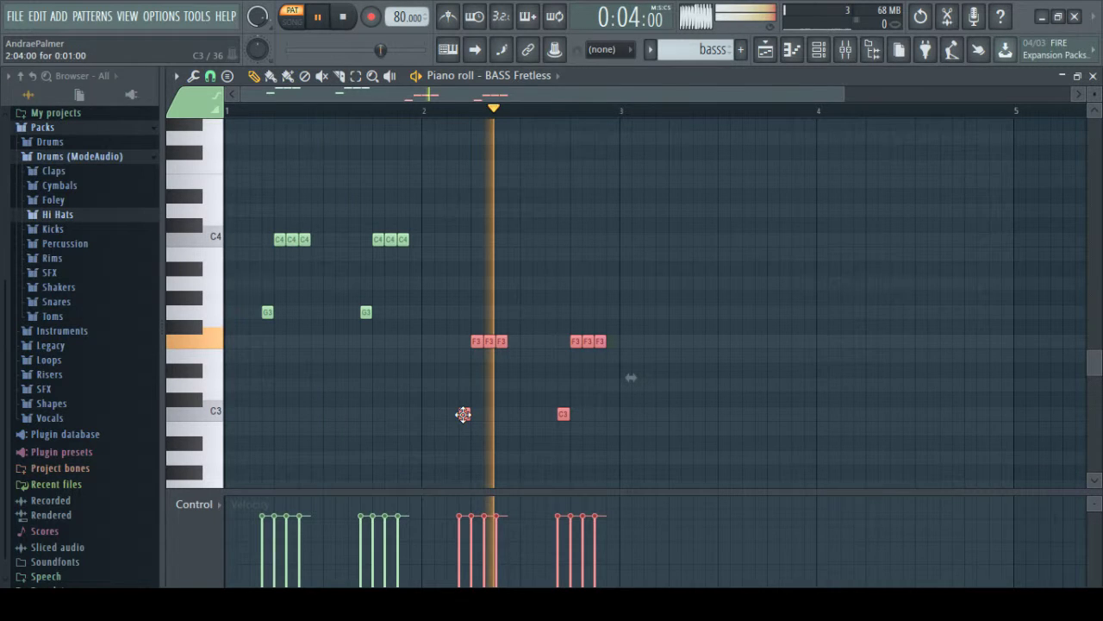
pyautogui.moveTo(463, 413)
pyautogui.mouseDown()
pyautogui.moveTo(643, 287)
pyautogui.moveTo(639, 324)
pyautogui.mouseUp()
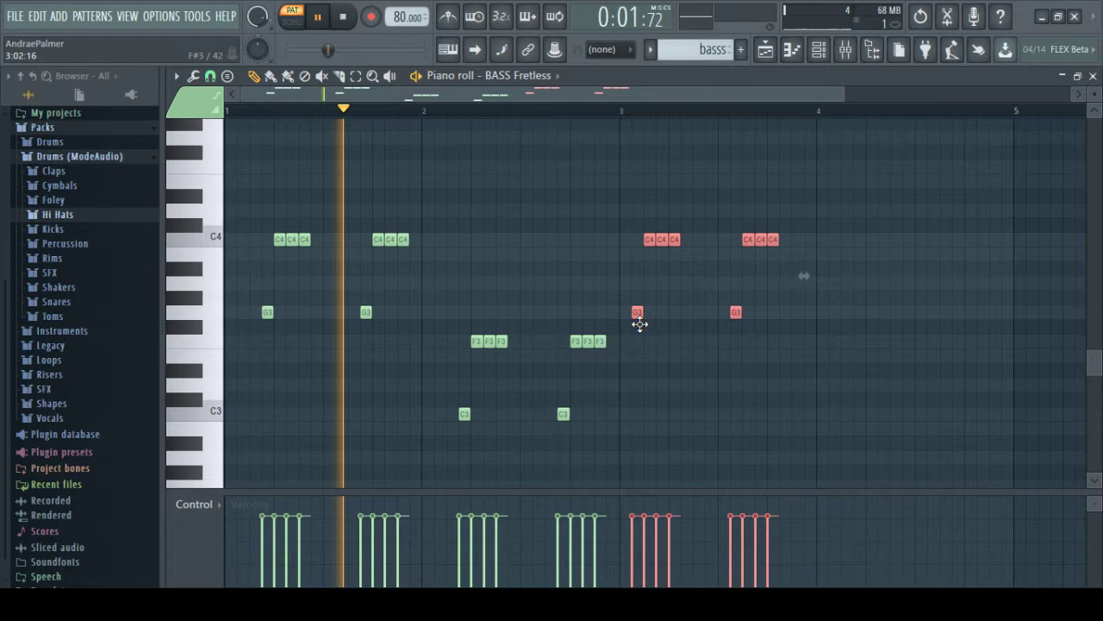
pyautogui.moveTo(639, 324); pyautogui.dragTo(840, 395)
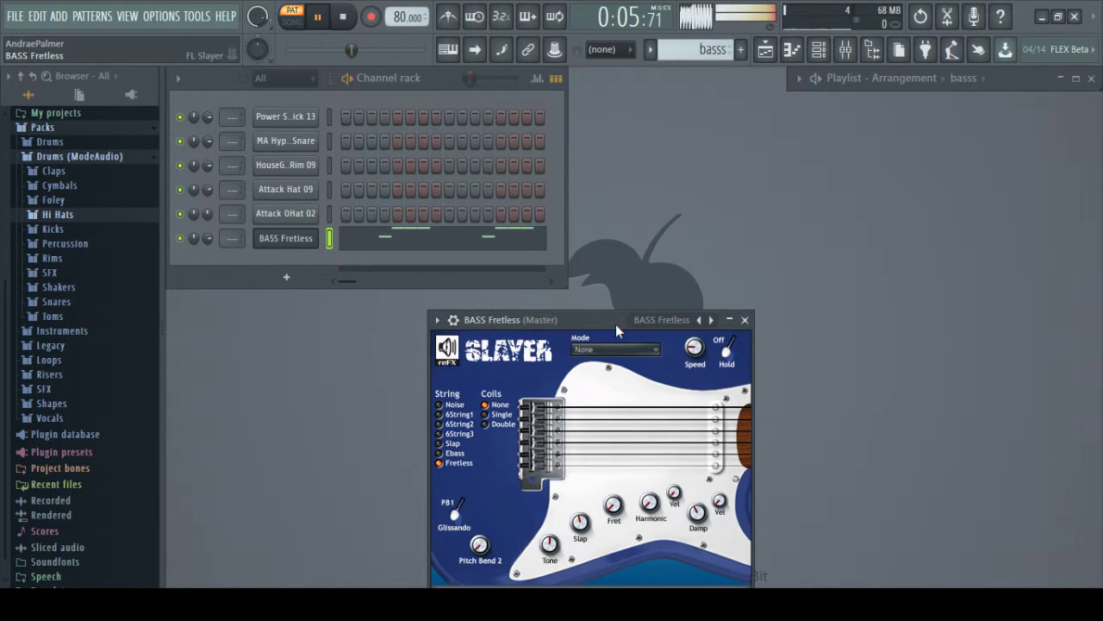
# Step: Raise the Damp amount of the BASS Fretless instrument, audition the pattern and close the instrument window
pyautogui.moveTo(616, 324); pyautogui.dragTo(465, 151)
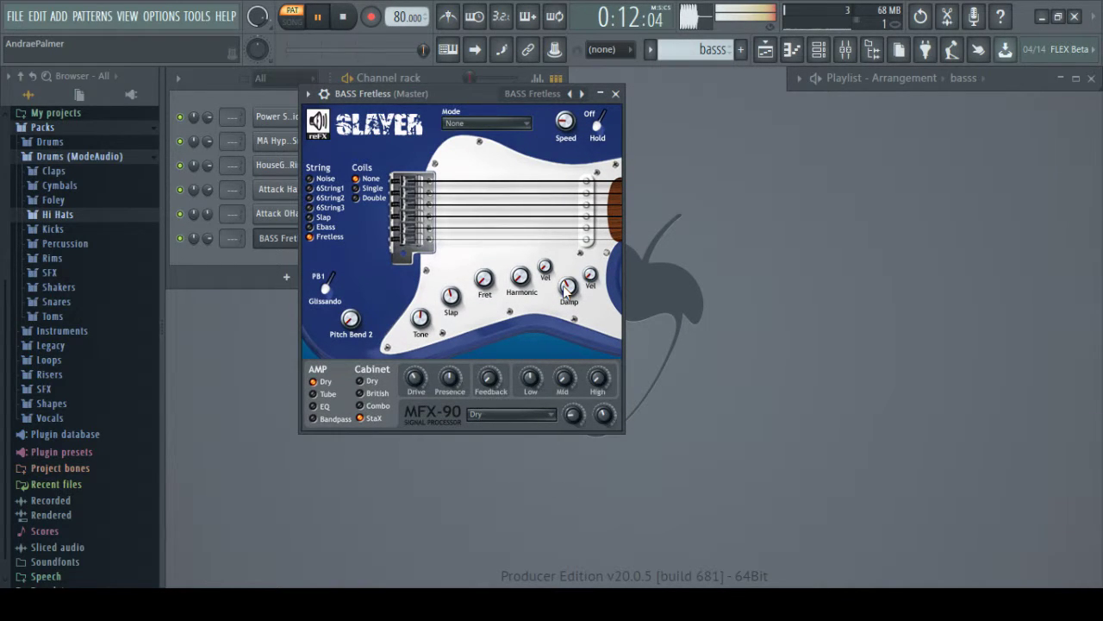
pyautogui.press('space')
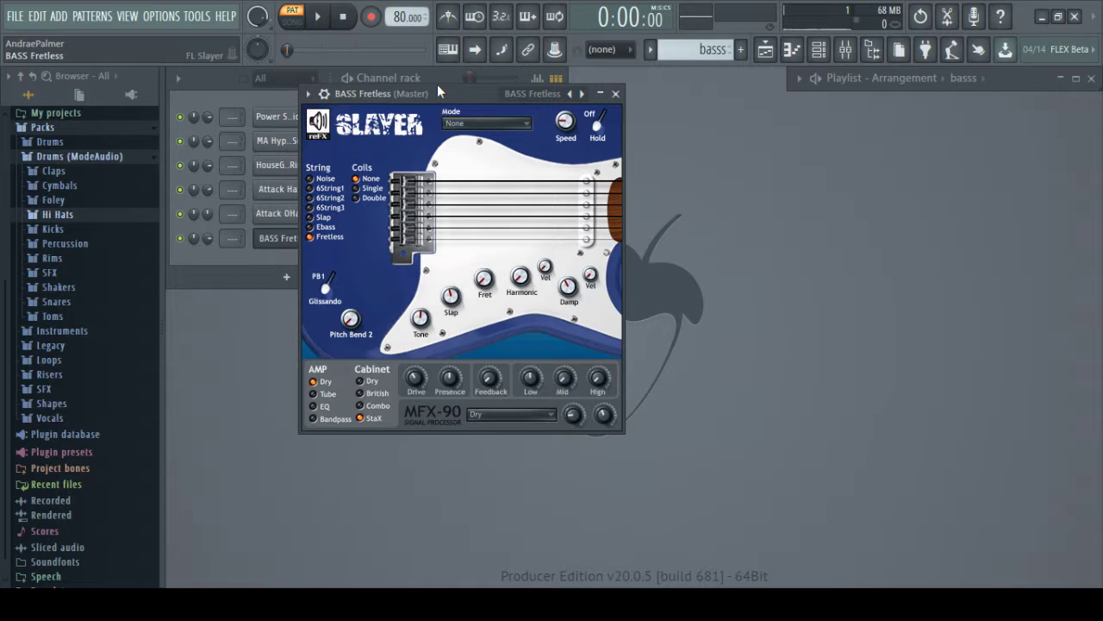
pyautogui.moveTo(437, 86); pyautogui.dragTo(304, 107)
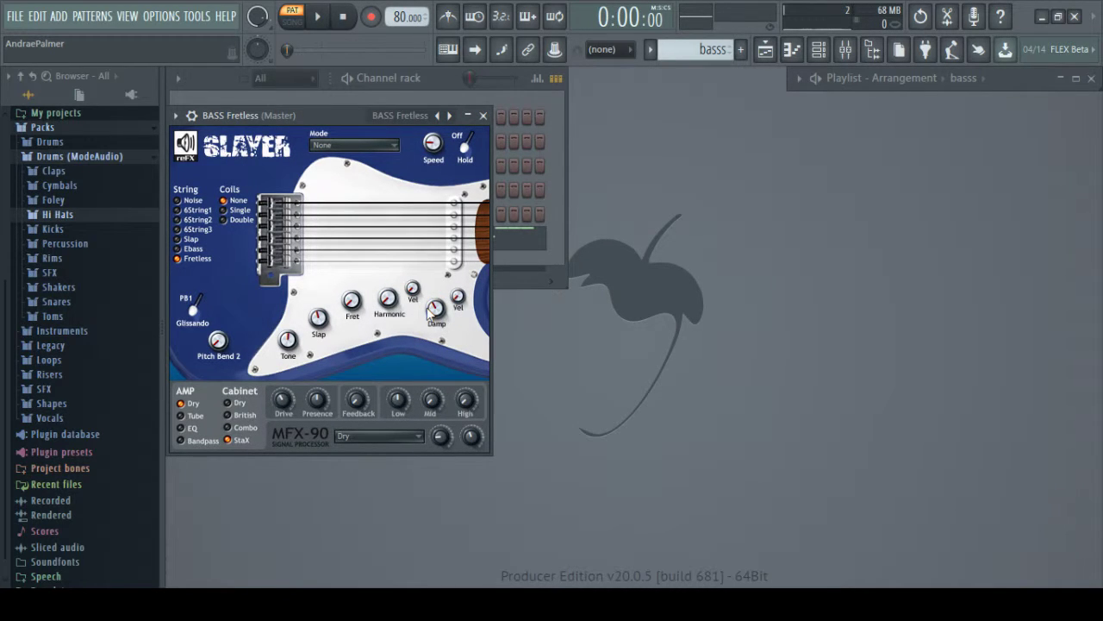
pyautogui.moveTo(429, 315); pyautogui.dragTo(428, 303)
pyautogui.press('space')
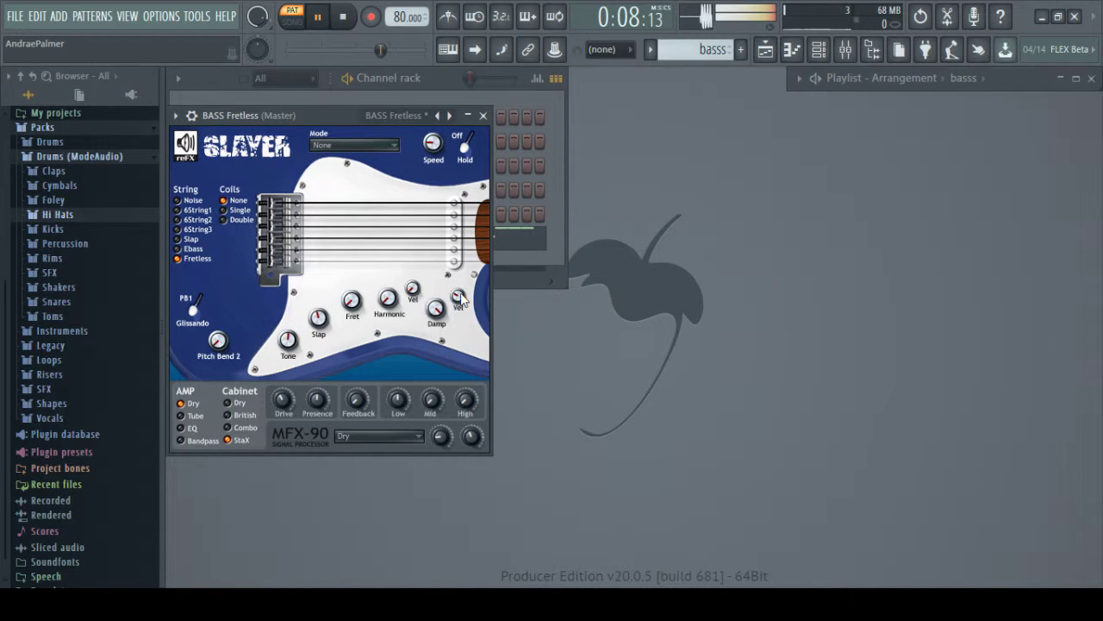
pyautogui.click(484, 115)
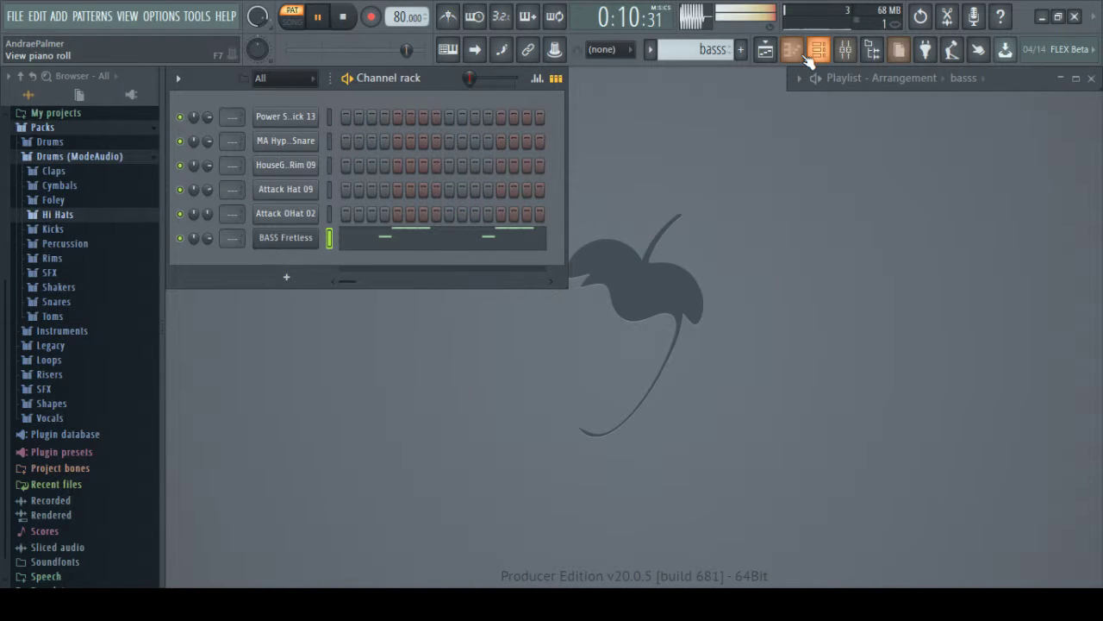
# Step: Stop playback and place the basss pattern on Track 2 and Pattern 1 on Track 1 of the maximized playlist, both starting at bar 1
pyautogui.click(766, 50)
pyautogui.press('space')
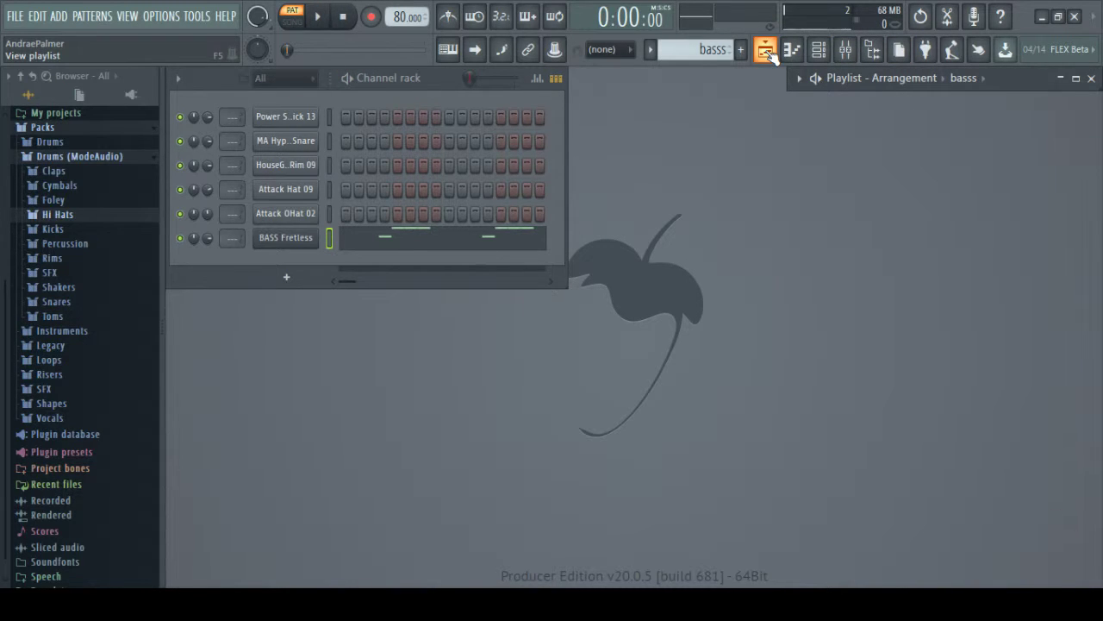
pyautogui.doubleClick(1019, 79)
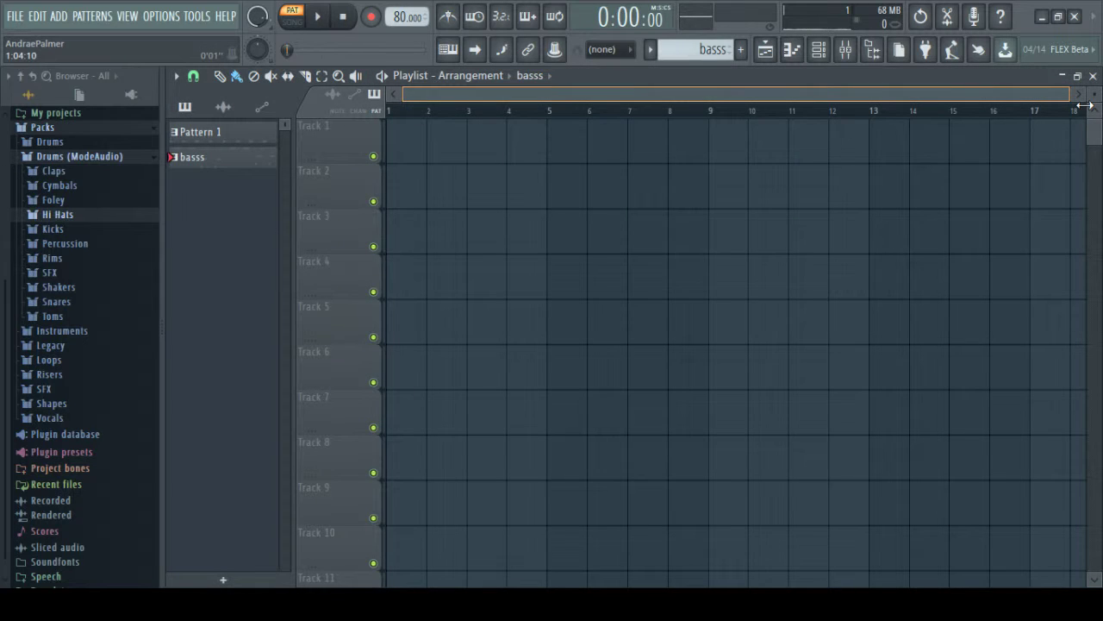
pyautogui.click(398, 184)
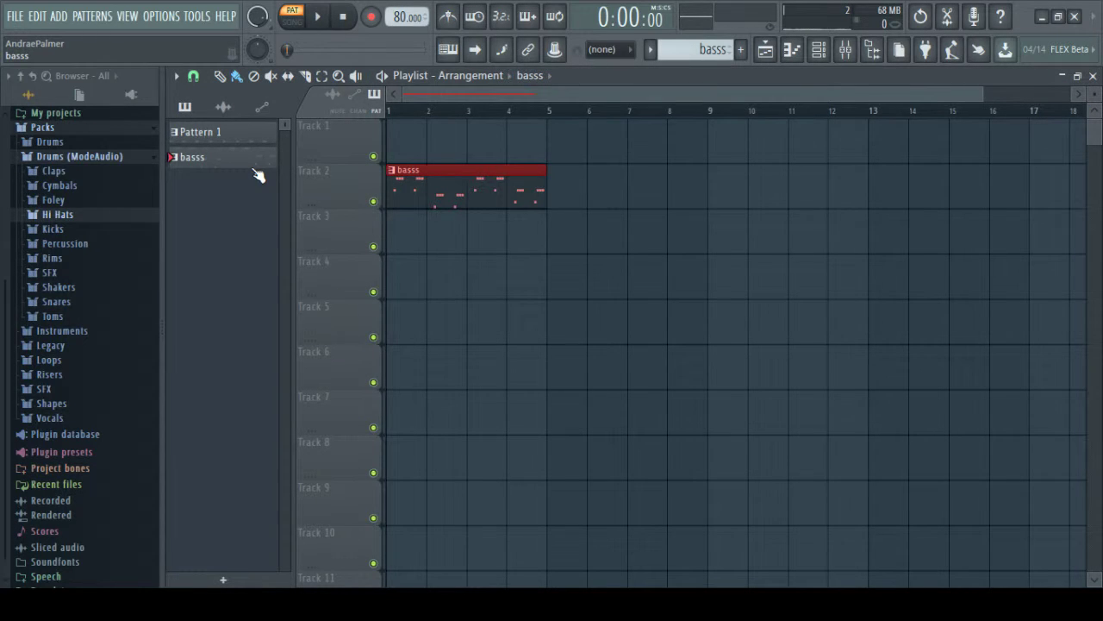
pyautogui.click(200, 131)
pyautogui.click(400, 141)
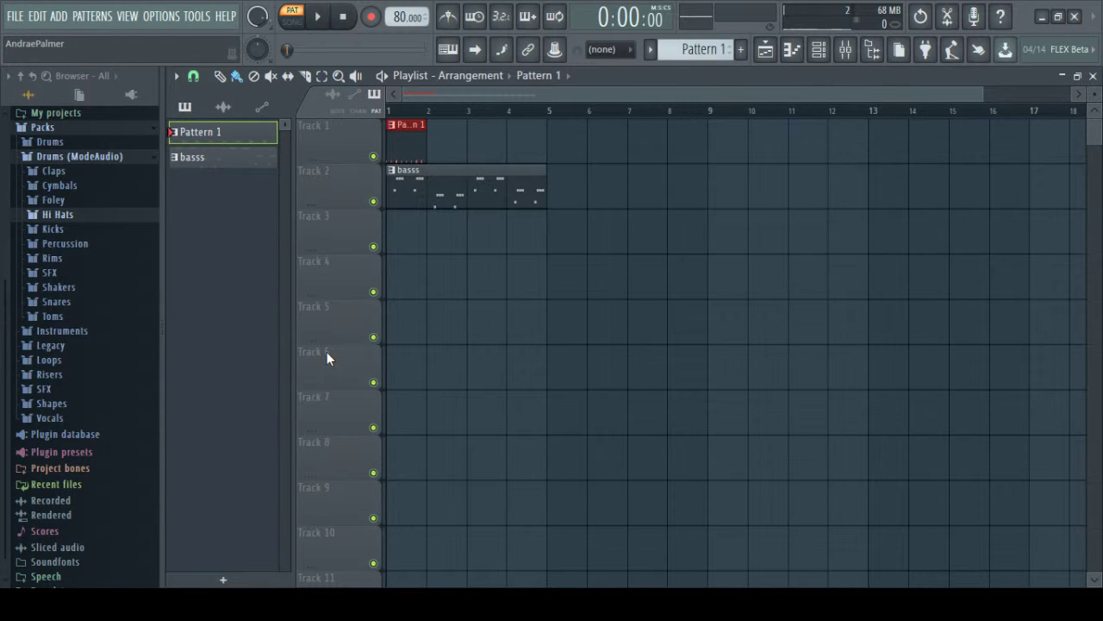
# Step: Rename Pattern 1 as drums and repeat its clip on Track 1 through bars 2 to 4
pyautogui.press('F4')
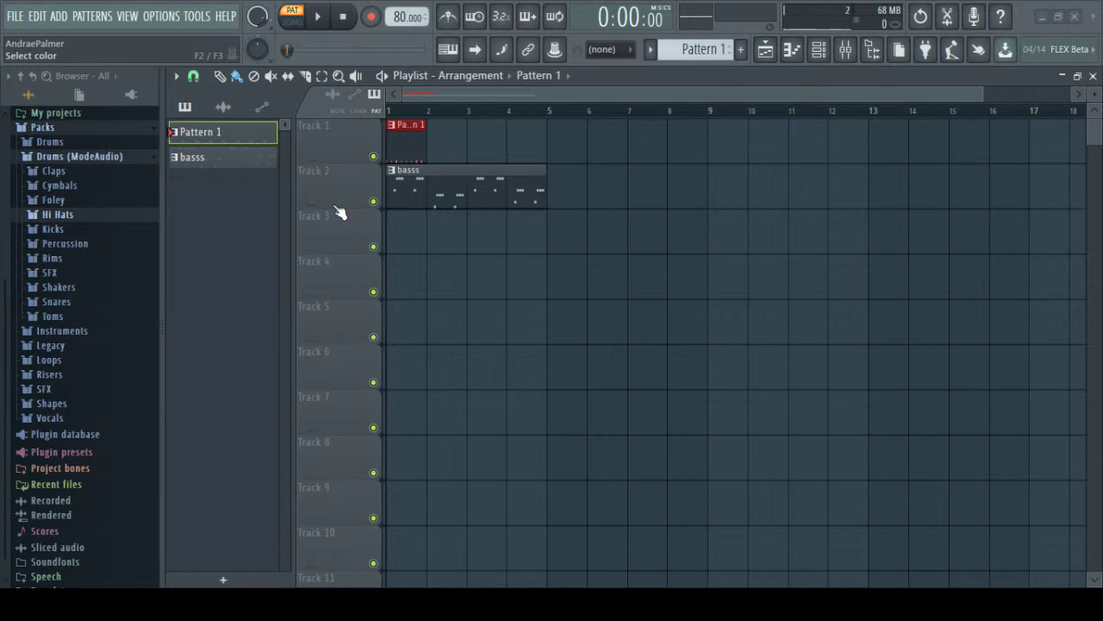
pyautogui.press('Return')
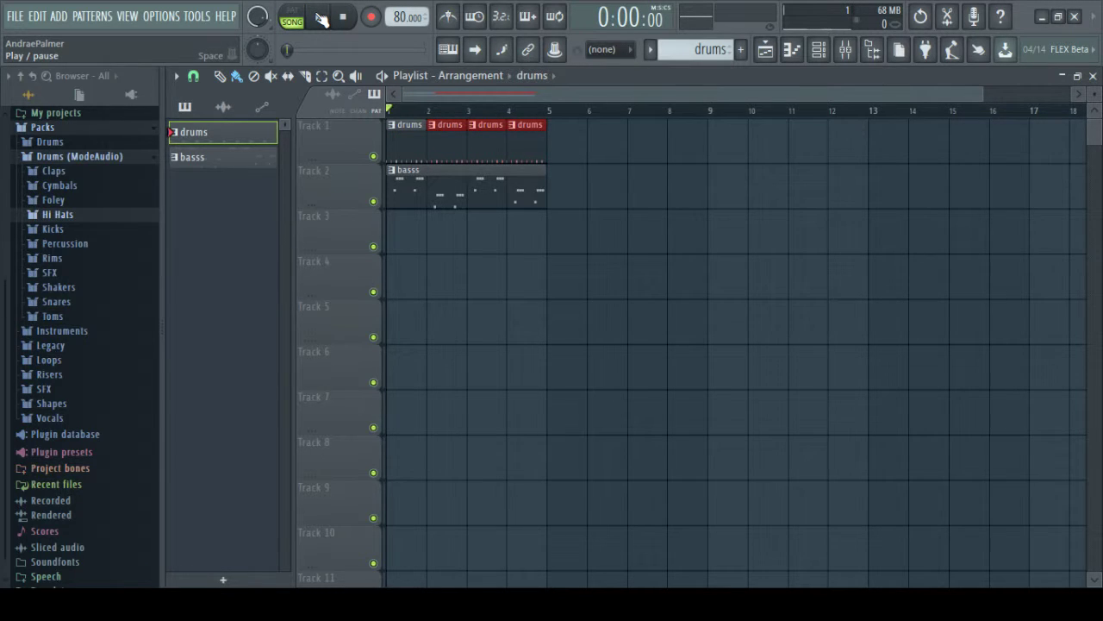
# Step: Play the drums and basss arrangement in song mode, and stop playback
pyautogui.click(319, 17)
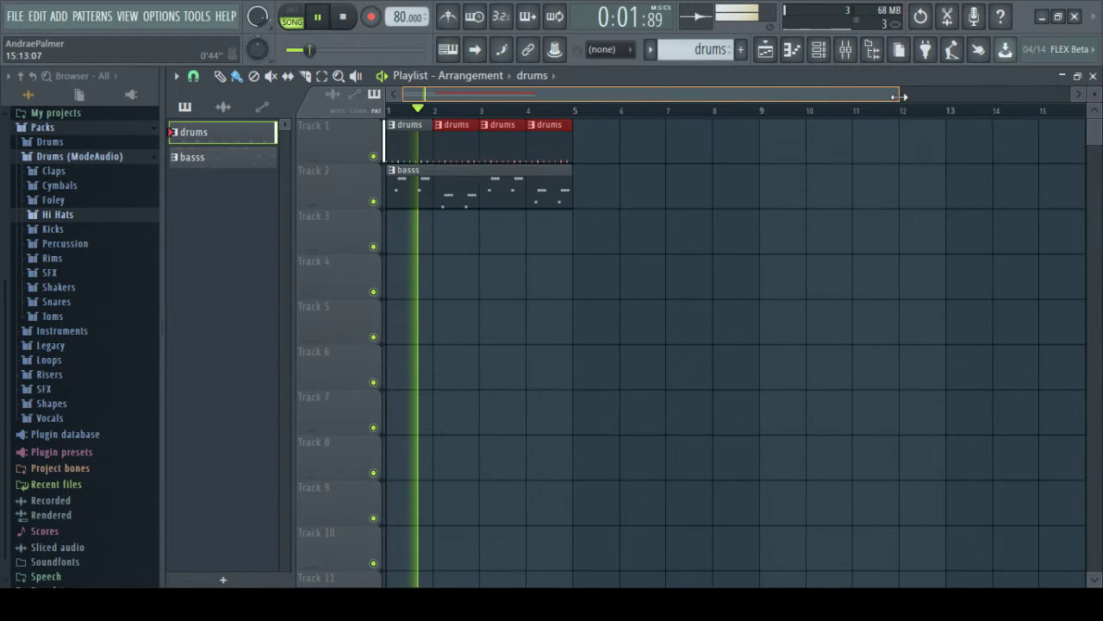
pyautogui.moveTo(899, 96); pyautogui.dragTo(820, 94)
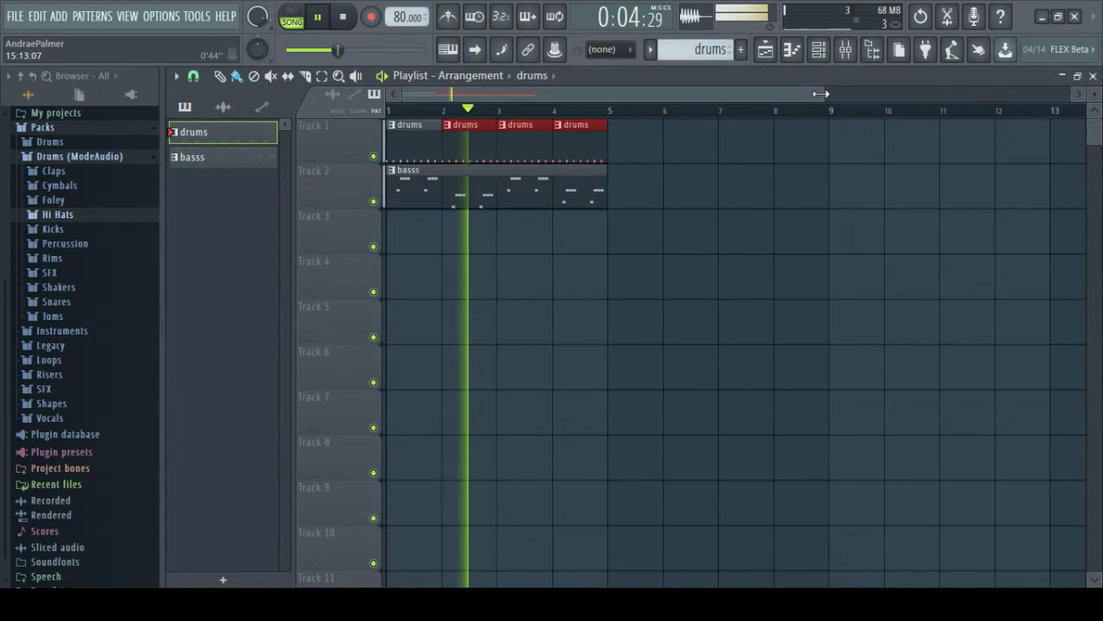
pyautogui.press('space')
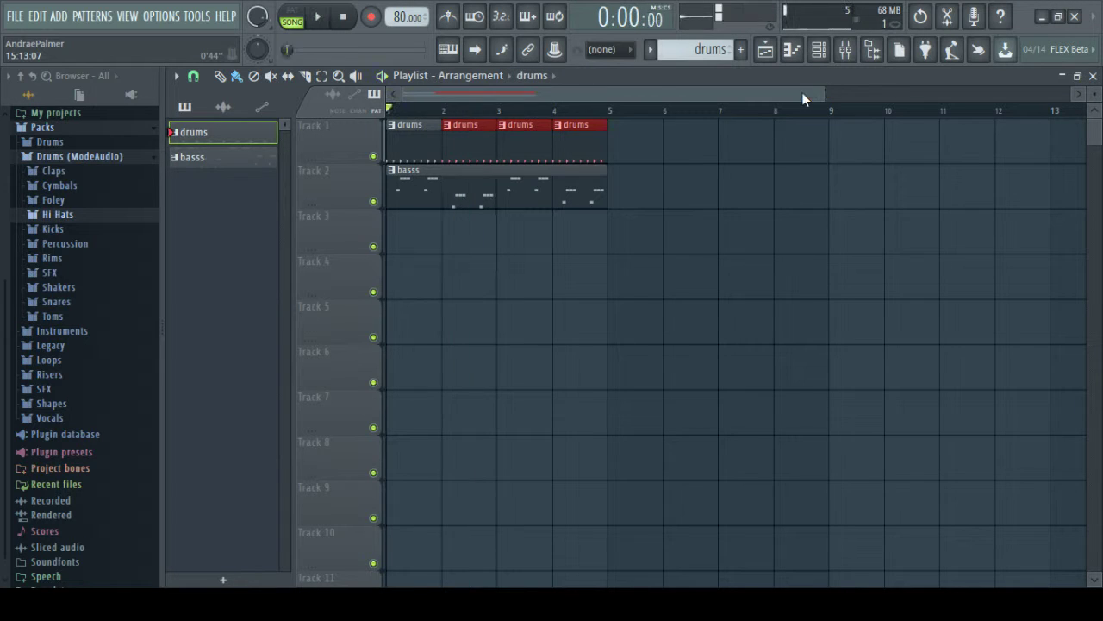